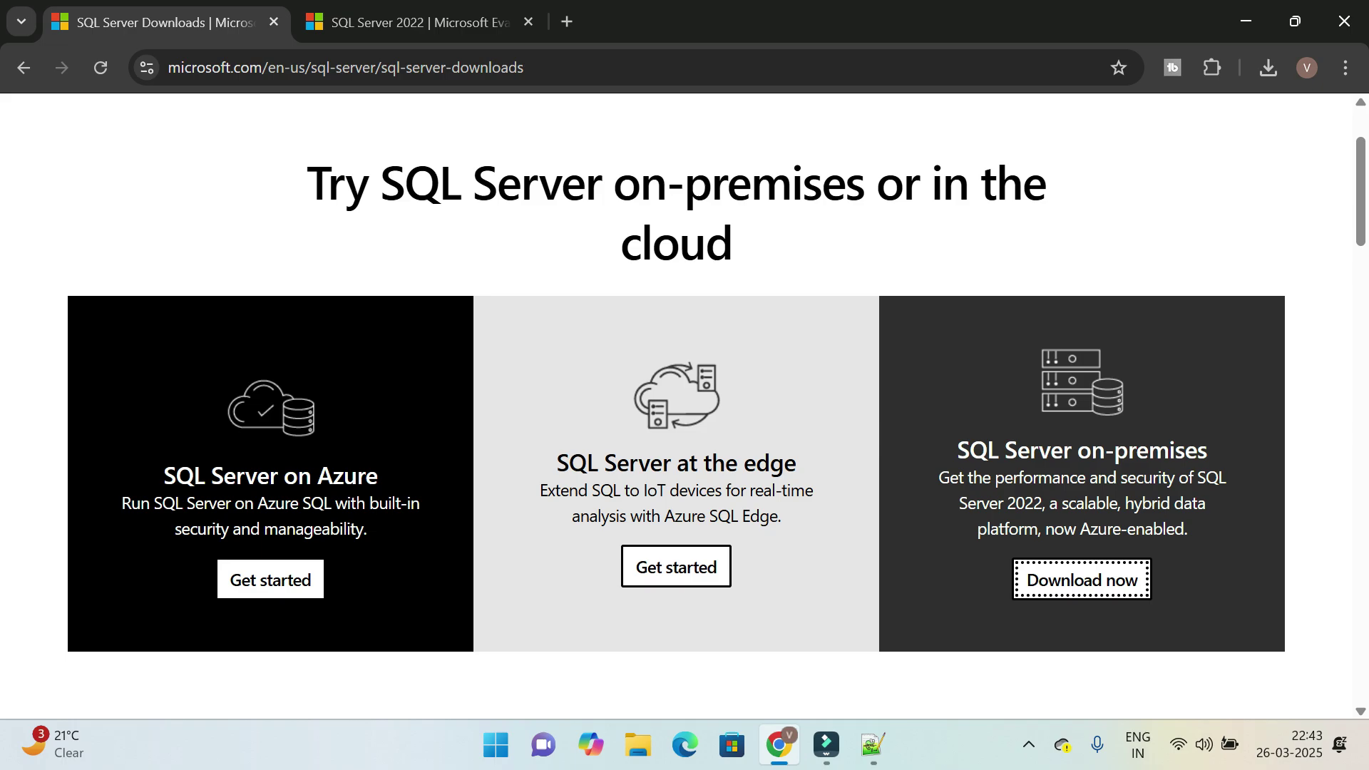
- Open the SQL Server on-premises download page and examine the fields of the free trial registration form
left_click(1098, 582)
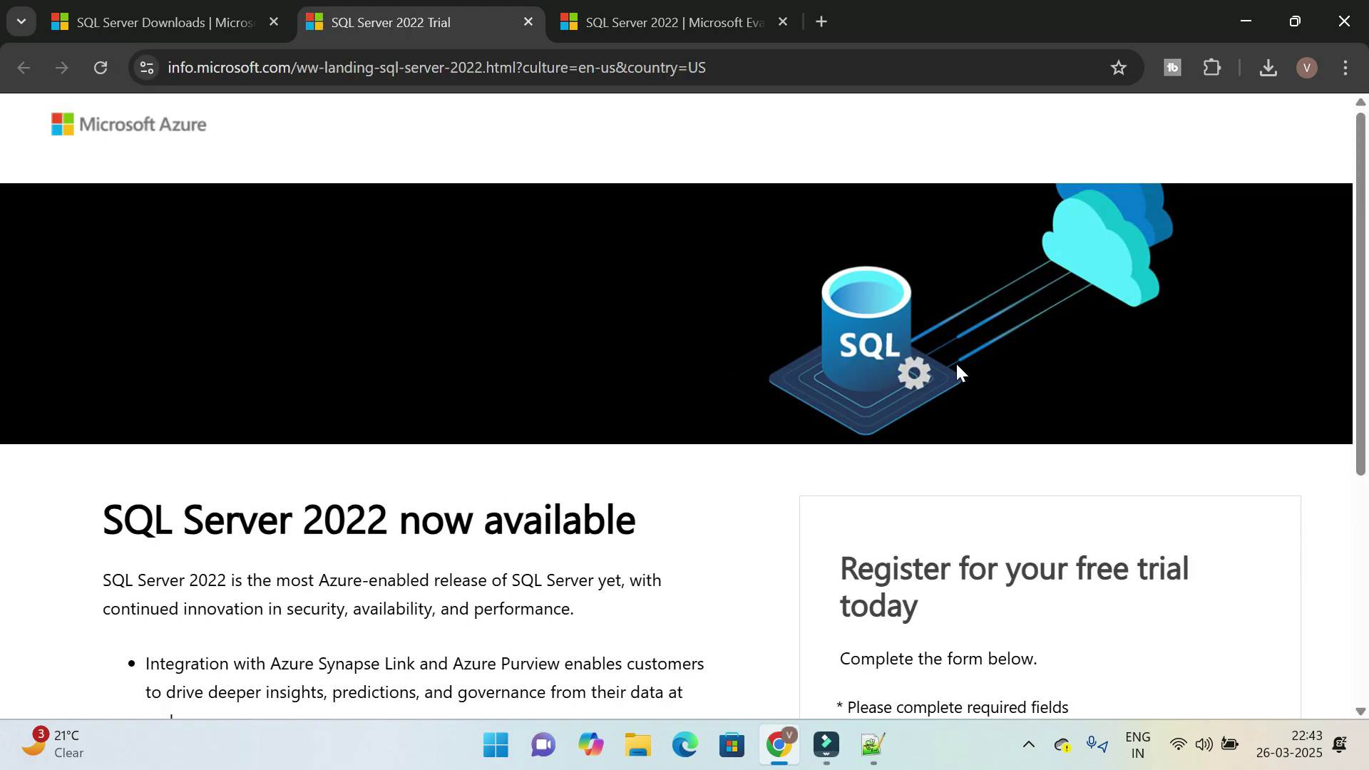
scroll(1027, 397, "down", 6)
scroll(1115, 321, "up", 3)
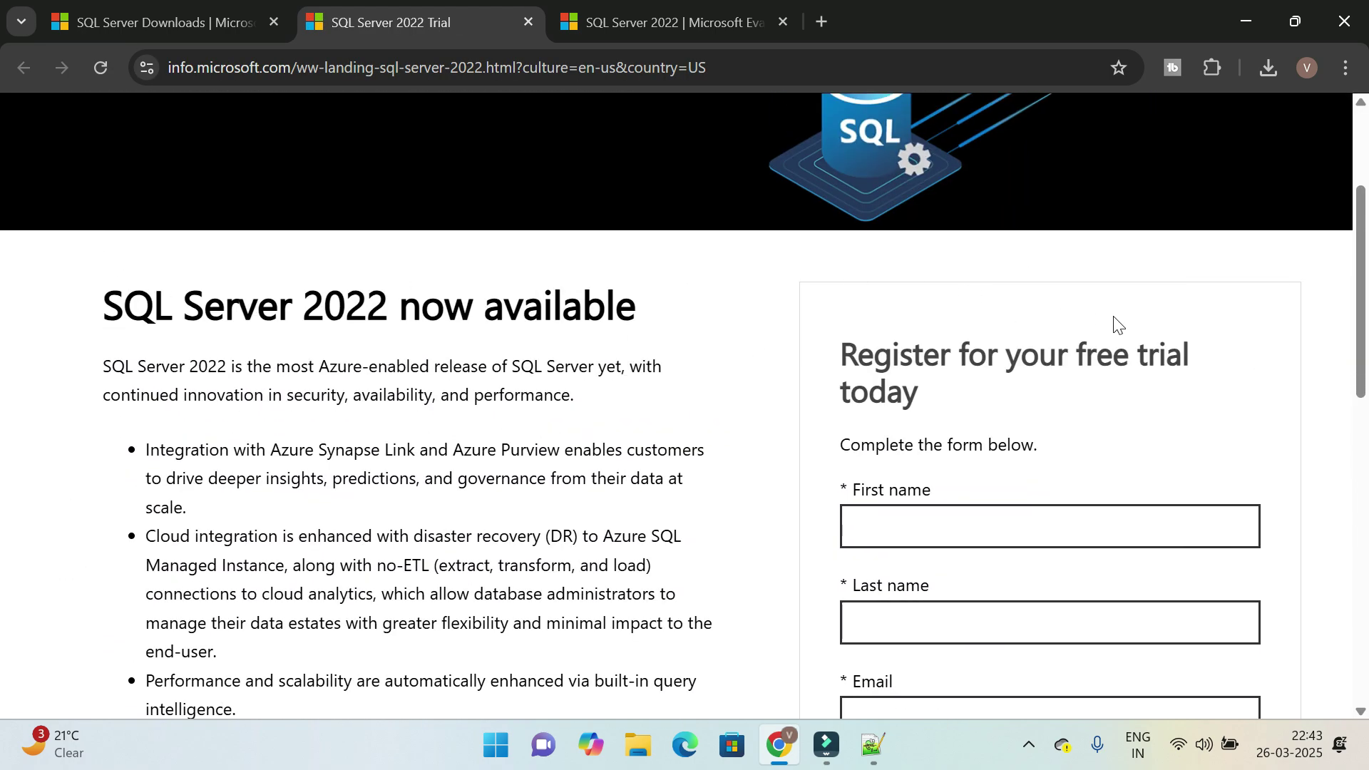
scroll(1115, 320, "down", 2)
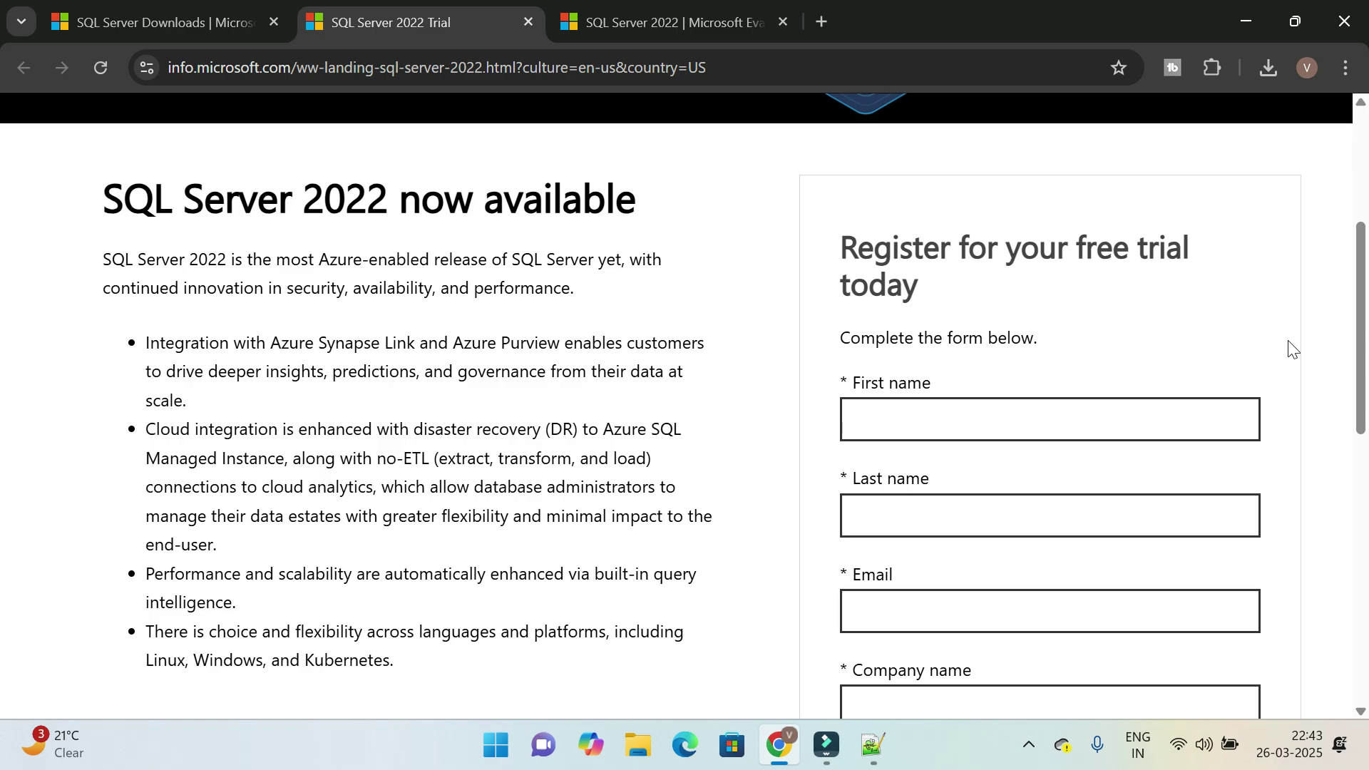
scroll(1283, 356, "down", 6)
scroll(1269, 328, "down", 2)
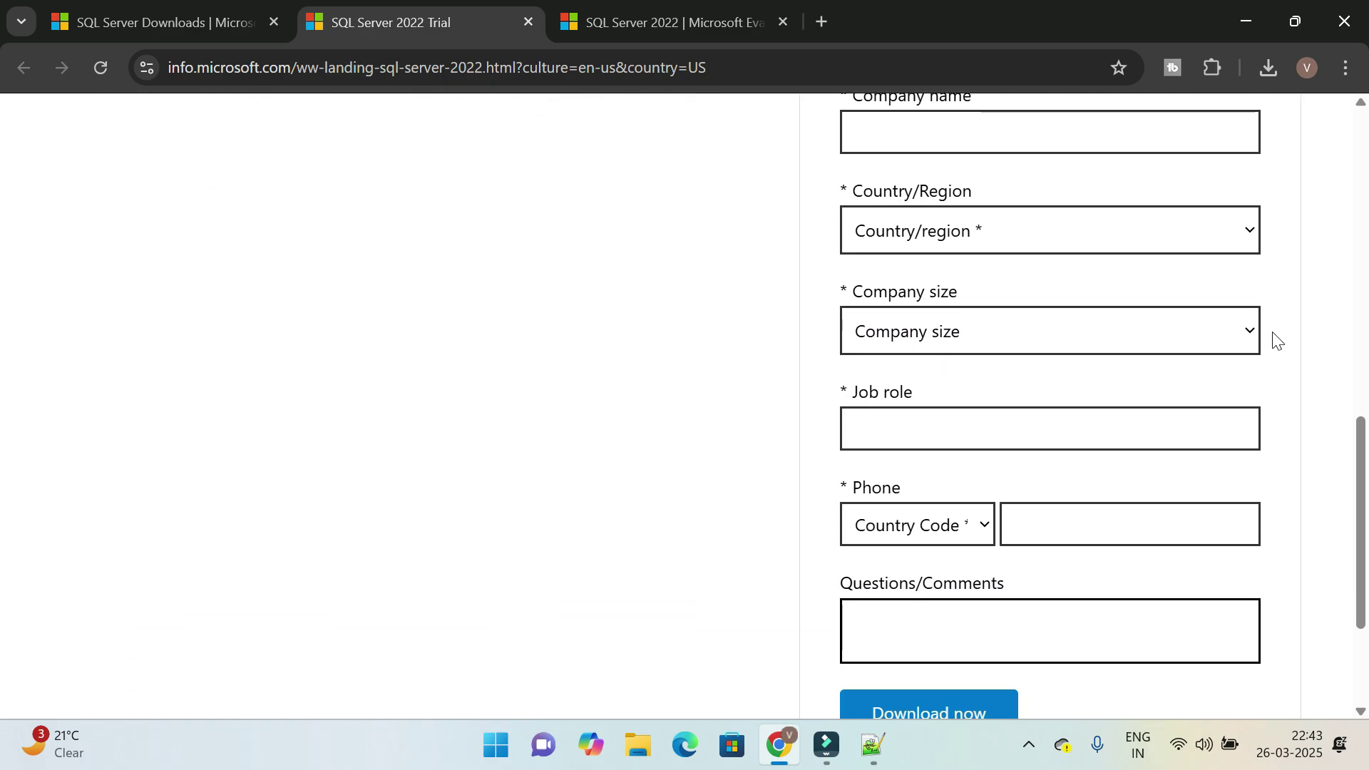
scroll(1269, 328, "up", 4)
scroll(1248, 300, "down", 1)
scroll(1244, 310, "down", 5)
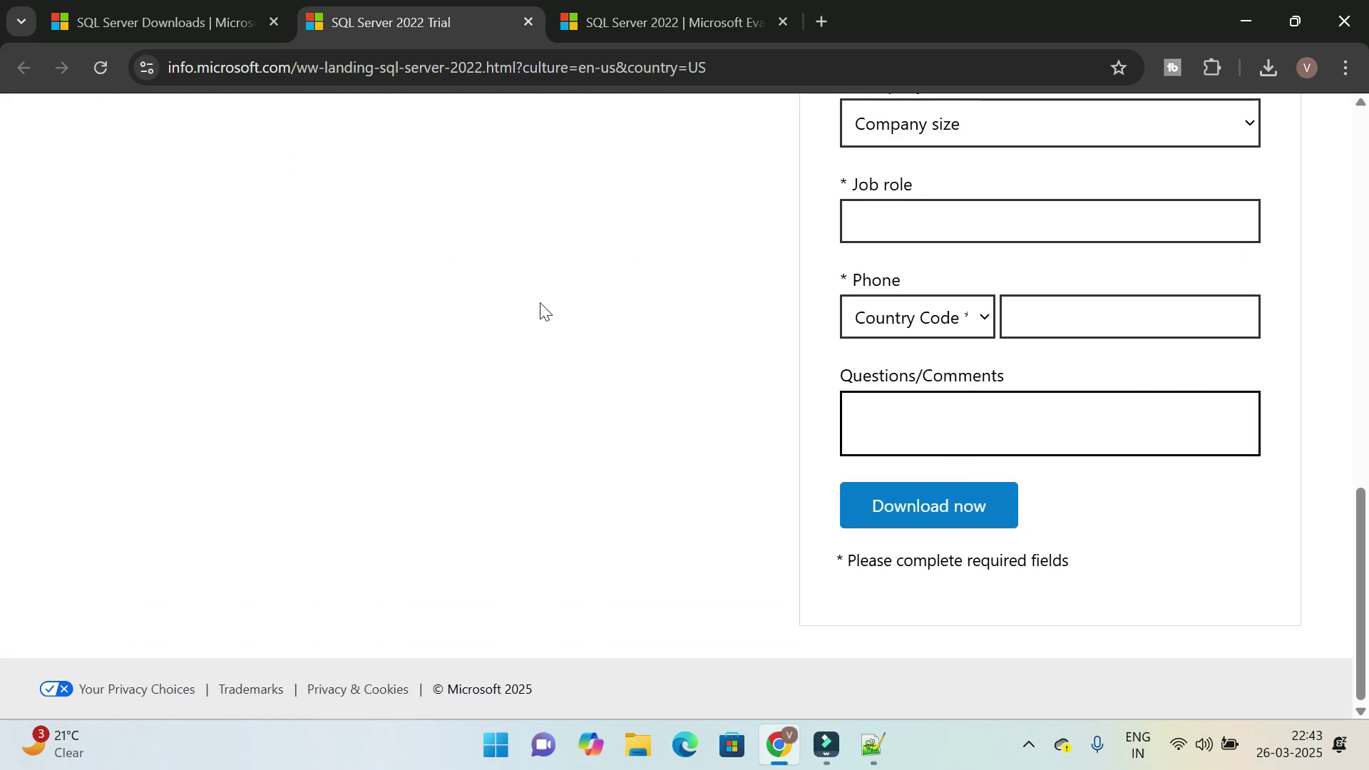
- Download the English 64-bit edition EXE from the SQL Server 2022 Evaluation Center page and run the SQL2022-SSEI-Eval.exe installer
left_click(660, 27)
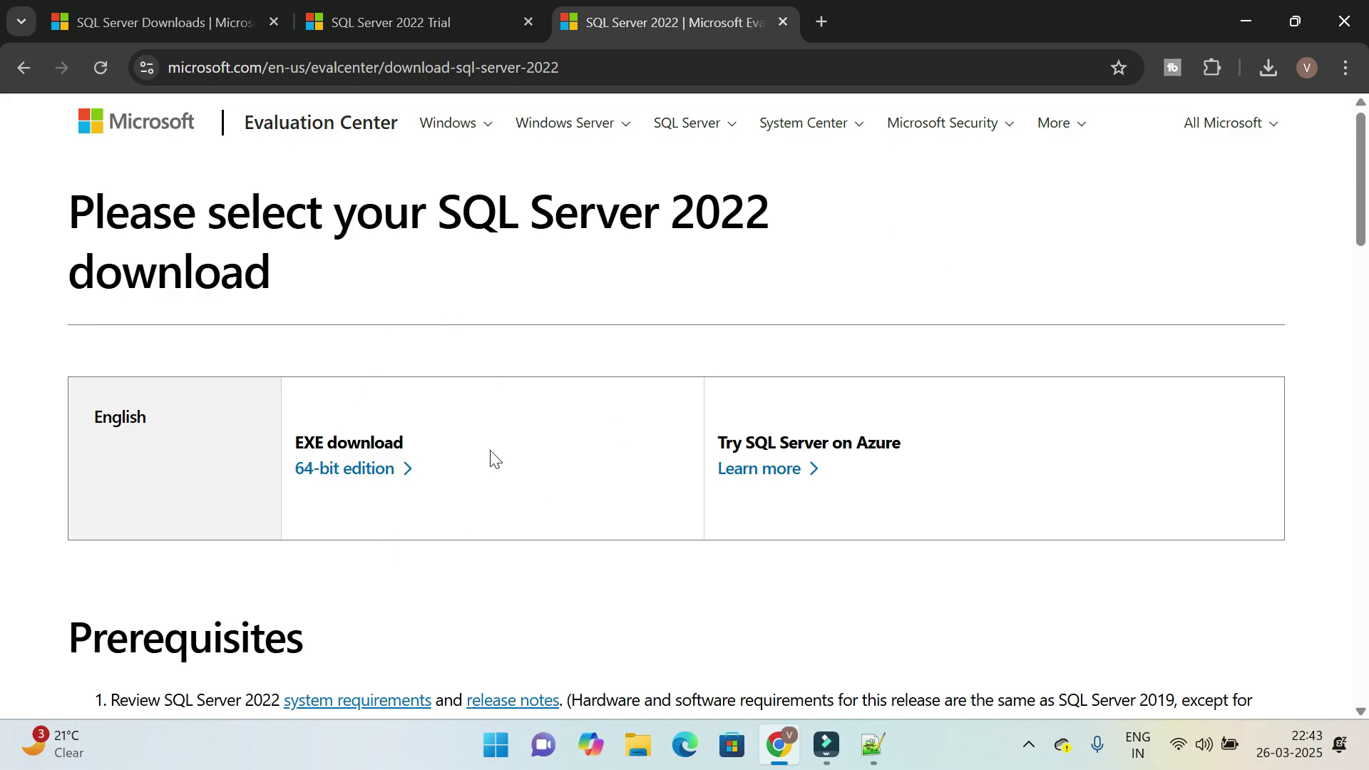
left_click(339, 474)
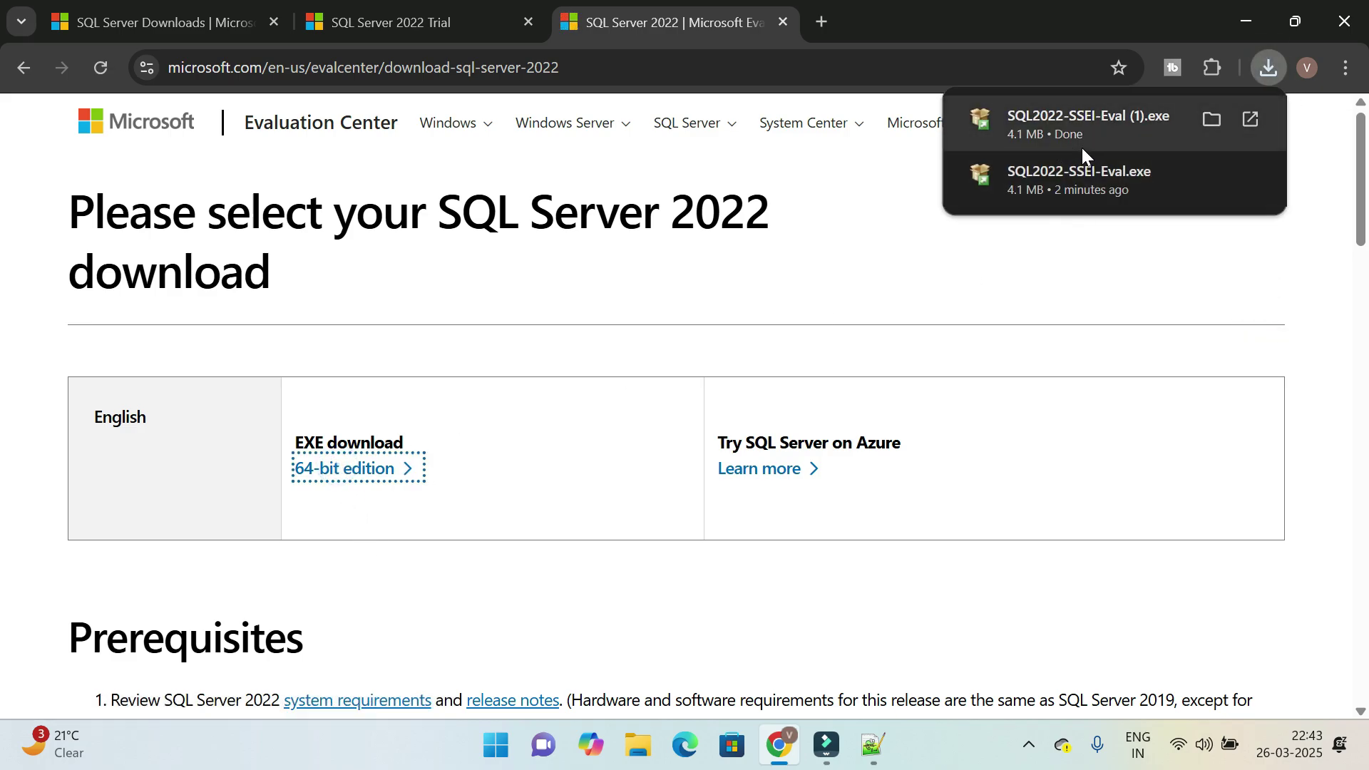
left_click(1046, 184)
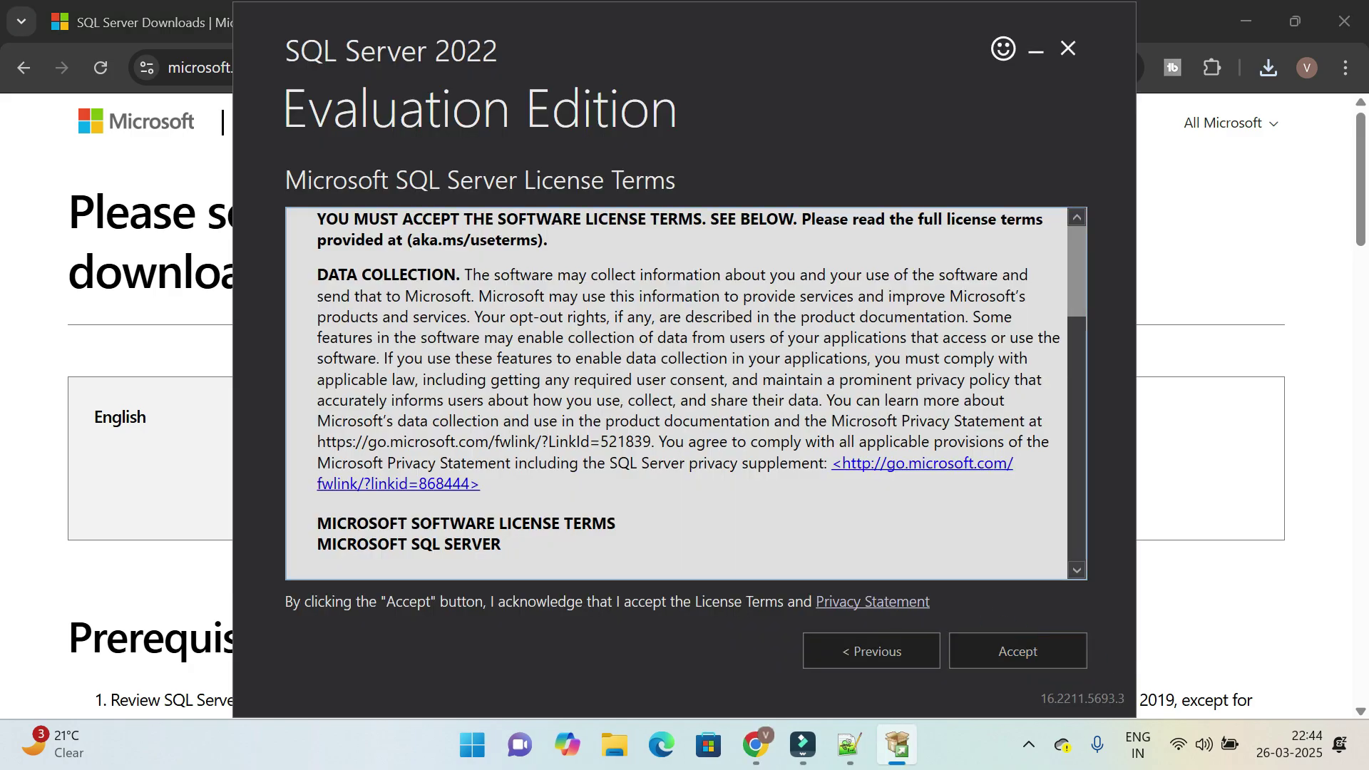
- Accept the SQL Server license terms and install to C:\Program Files\Microsoft SQL Server
scroll(1074, 336, "down", 15)
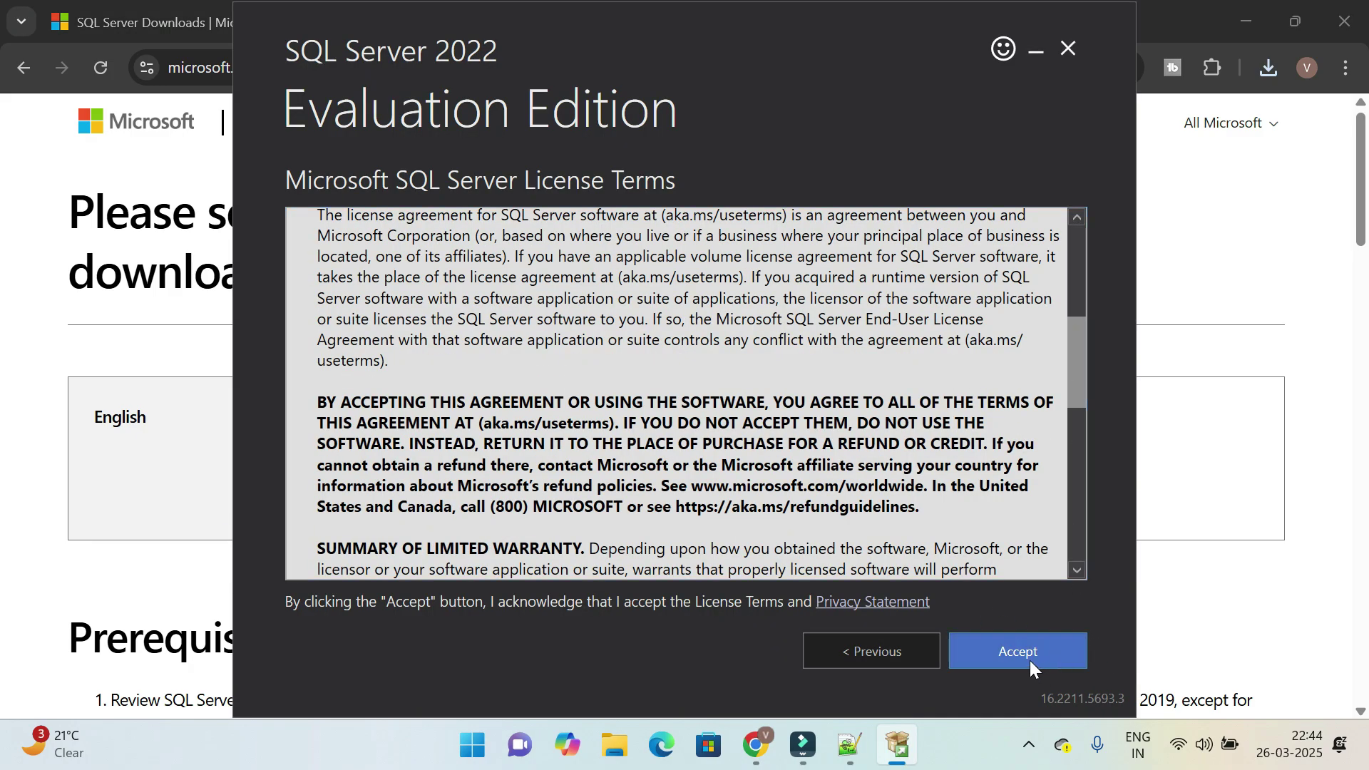
left_click(1030, 660)
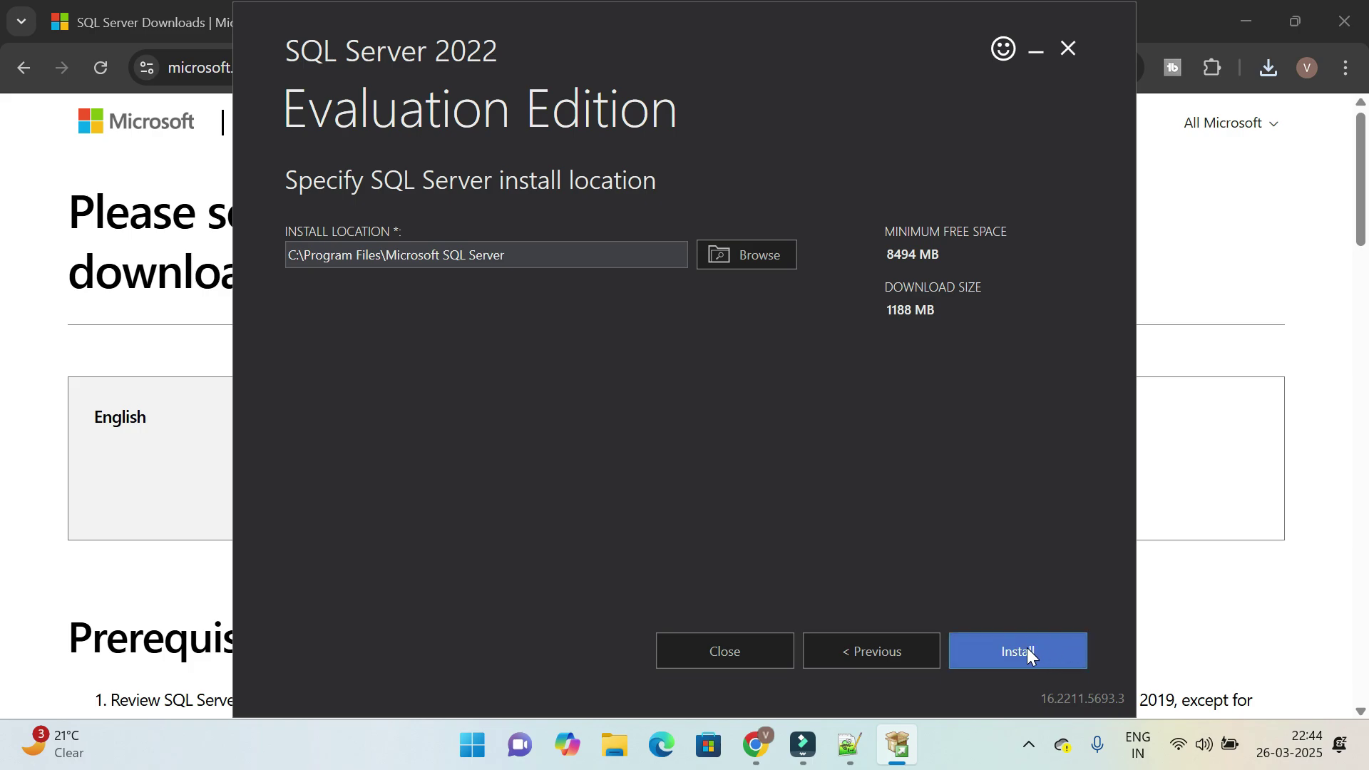
left_click(1030, 655)
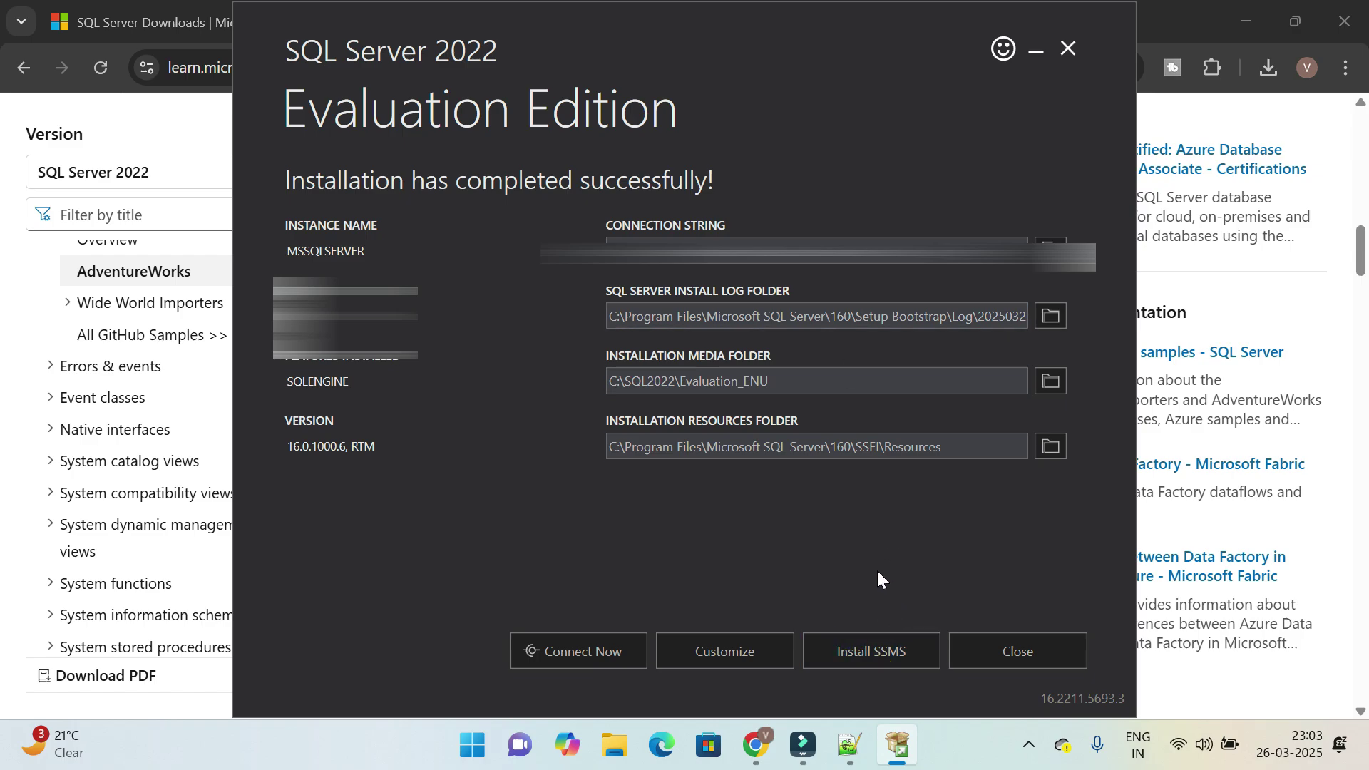
- Go from the completed installer to the SSMS download page and start downloading SQL Server Management Studio 20.2
left_click(864, 653)
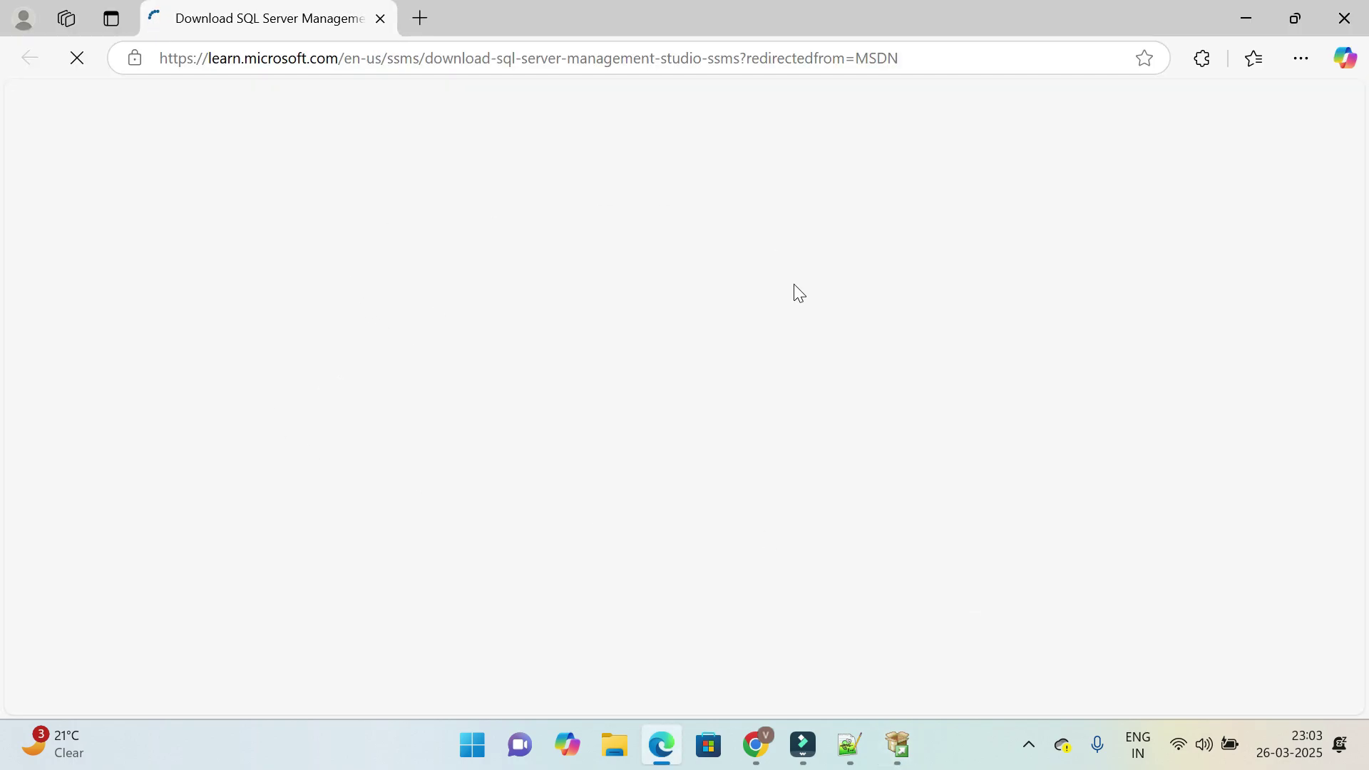
scroll(917, 443, "down", 5)
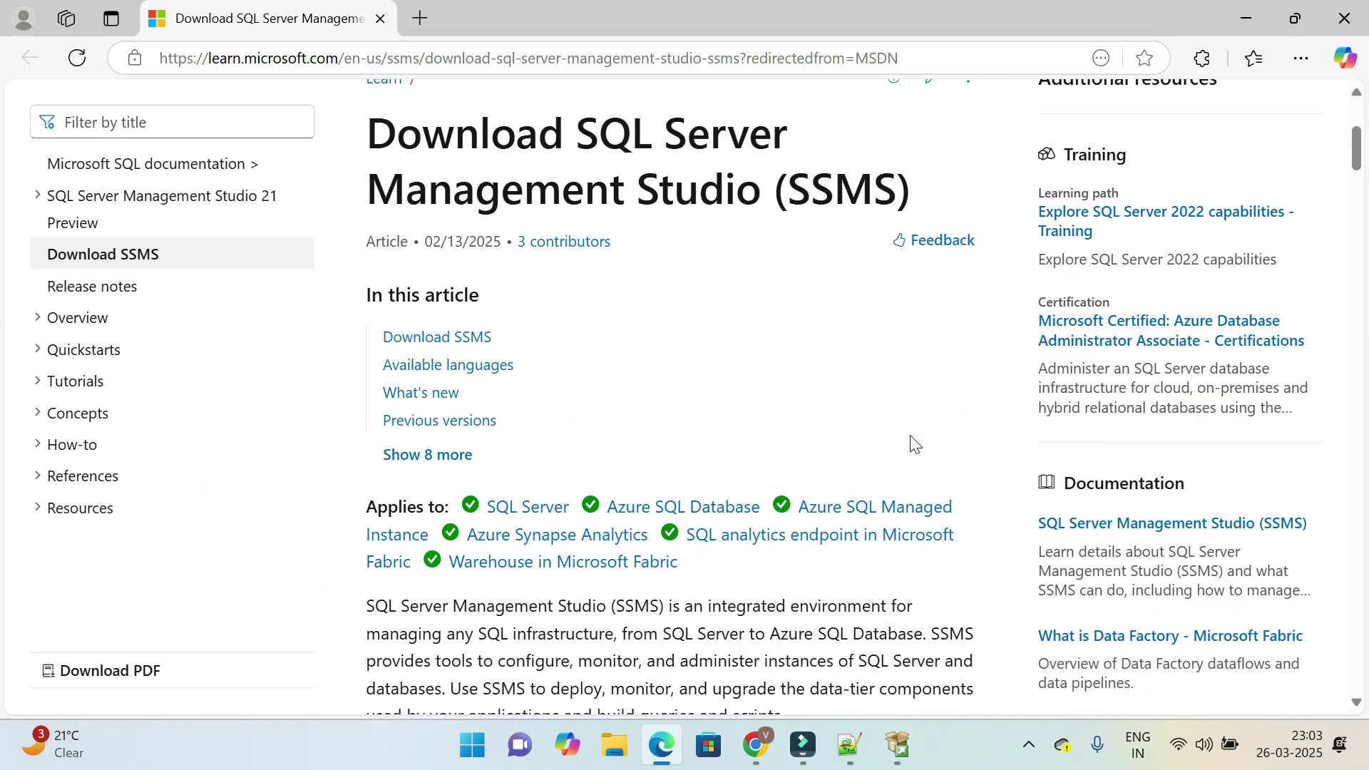
scroll(888, 381, "down", 10)
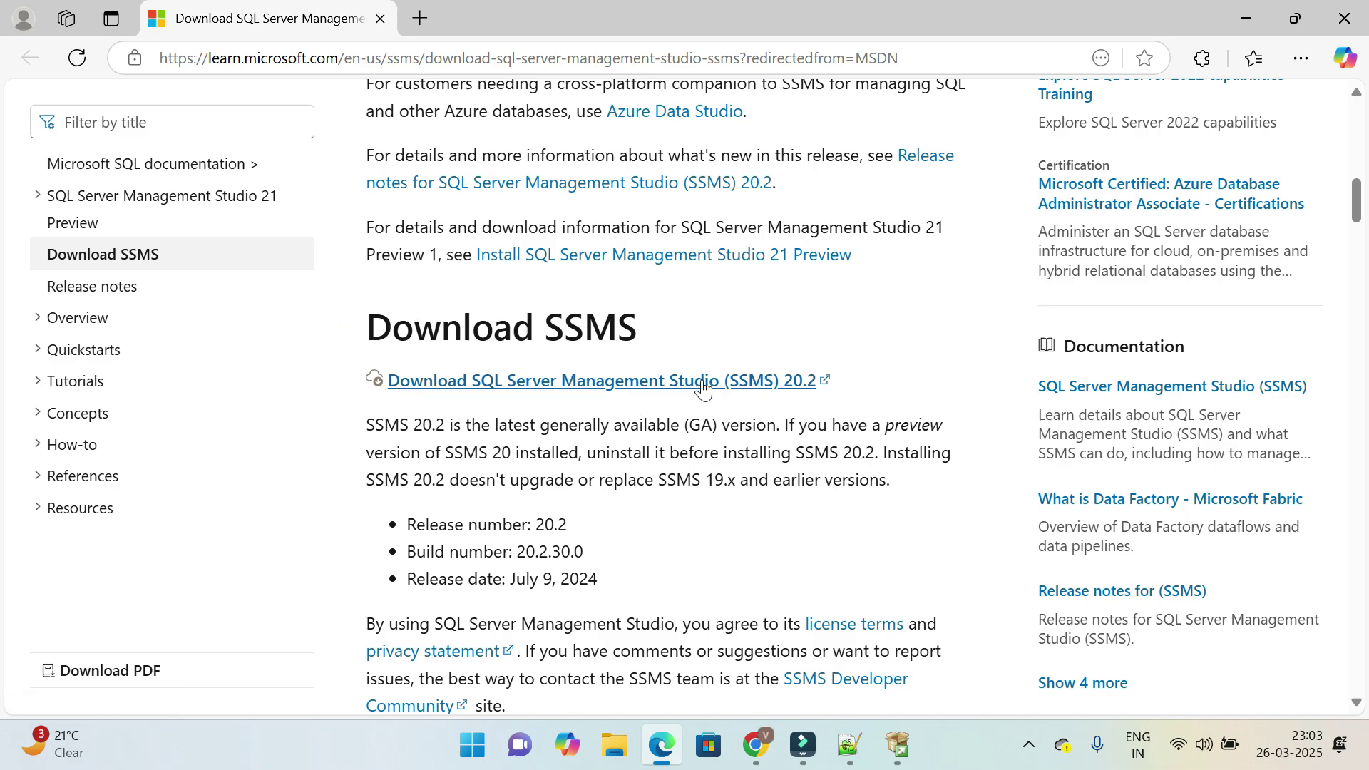
left_click(678, 381)
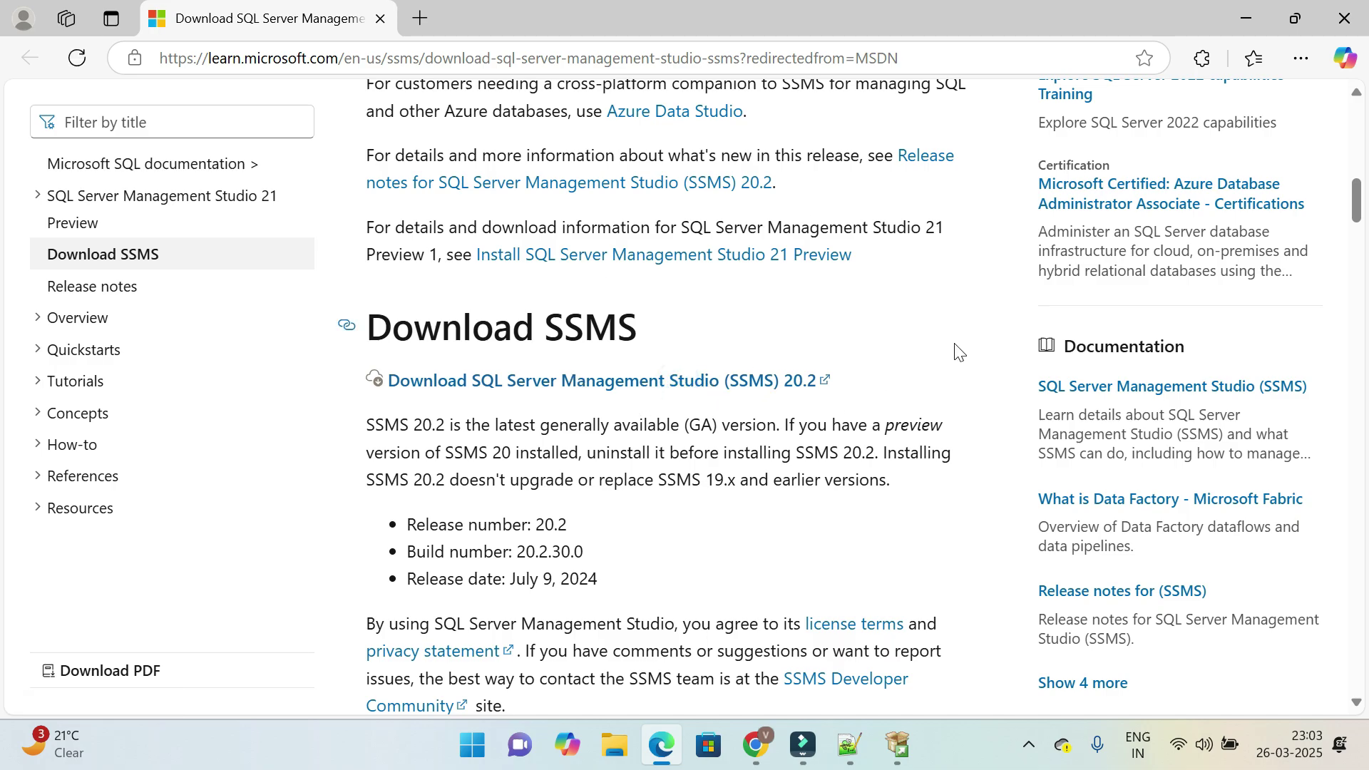
- Pause the SSMS-Setup-ENU (1).exe download and check the full list of earlier downloads
left_click(1212, 150)
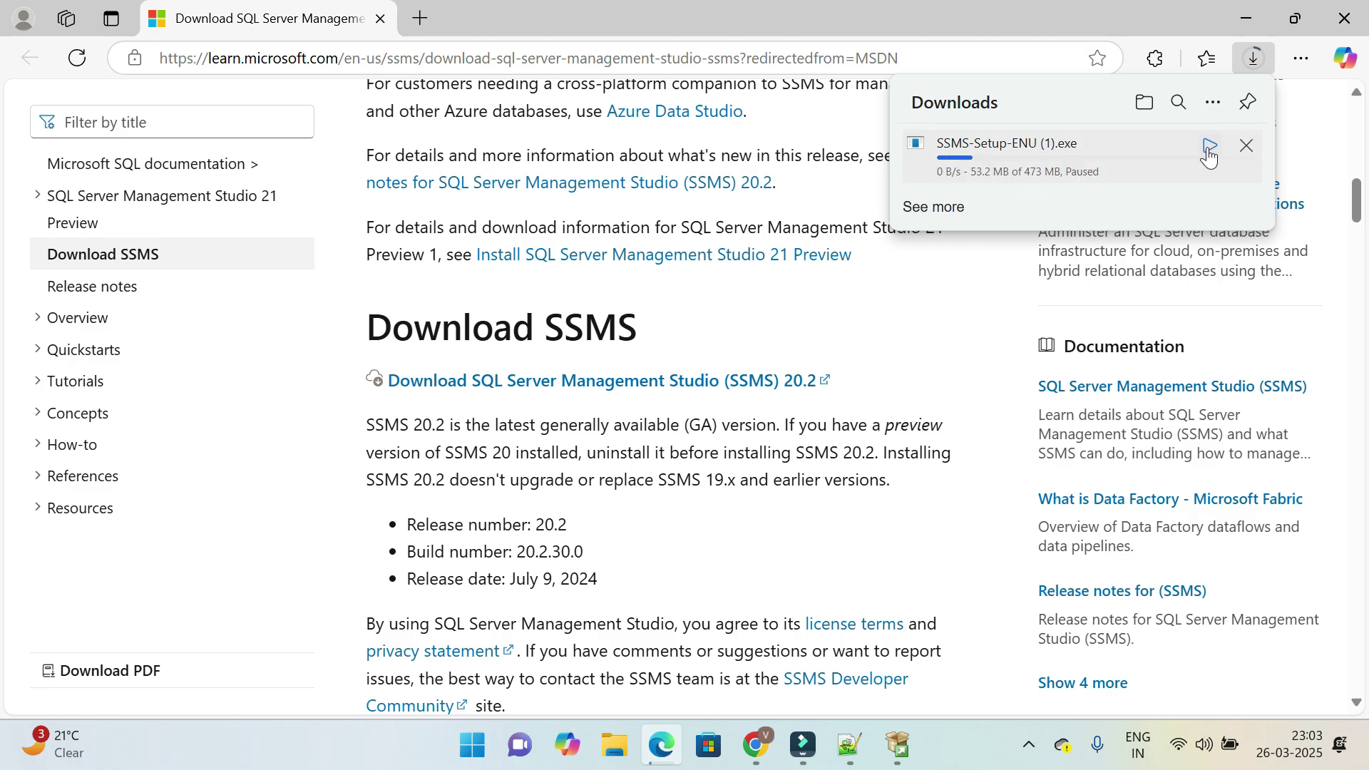
left_click(952, 208)
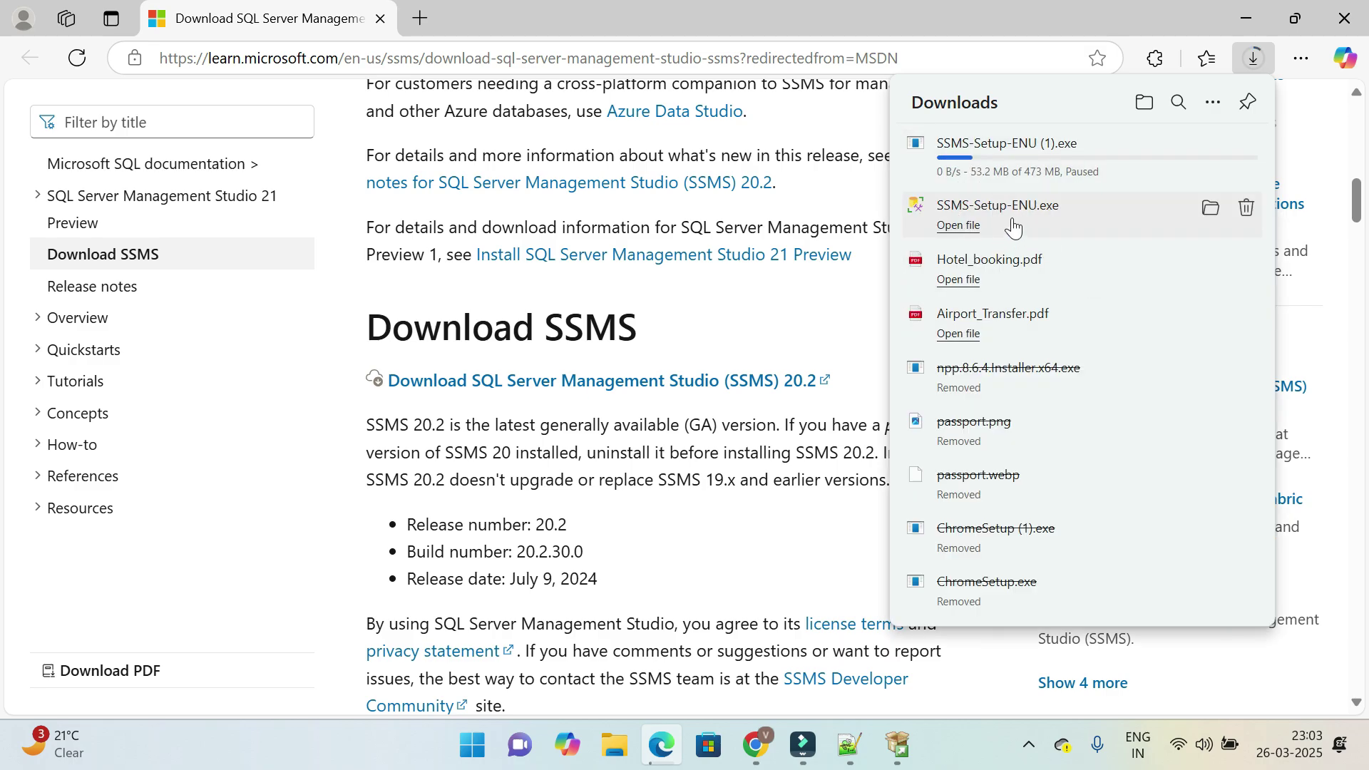
left_click(796, 598)
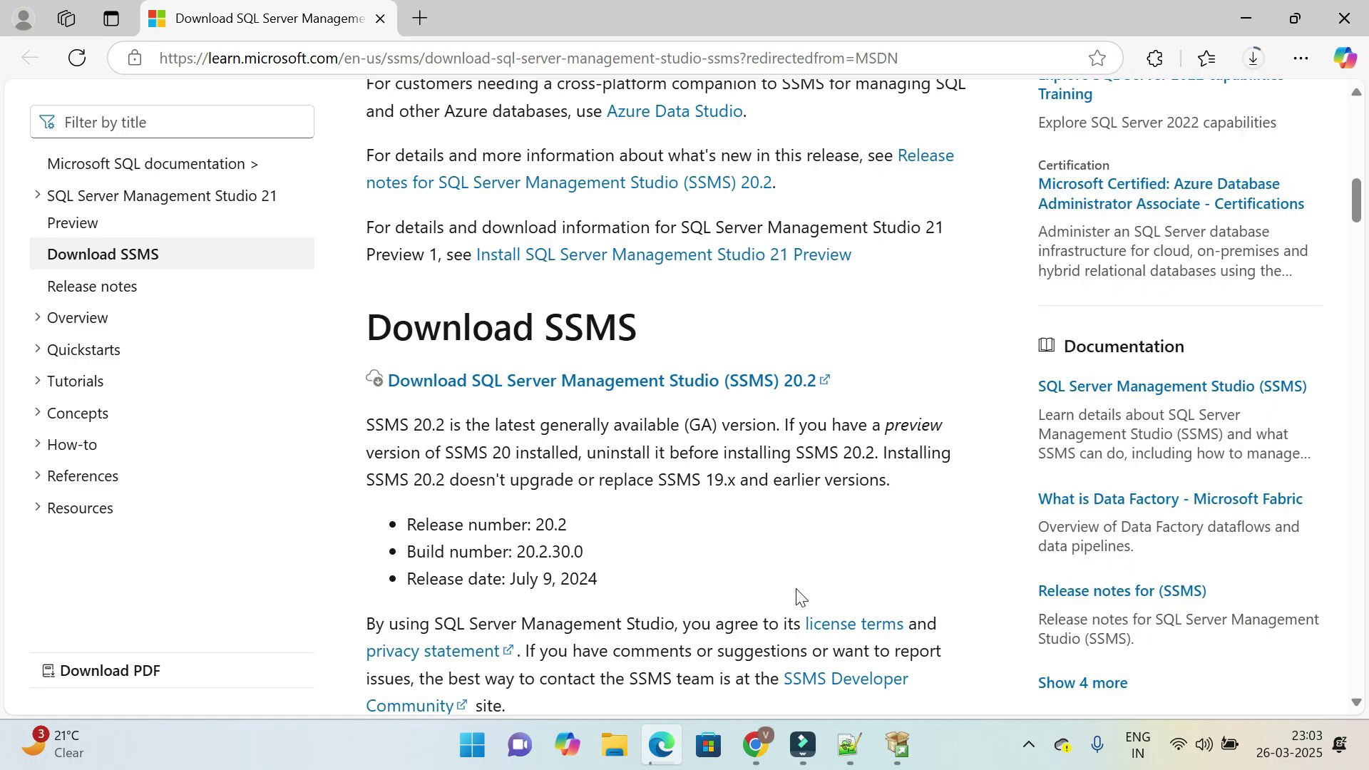
- Search Windows for "ssm" and launch SQL Server Management Studio 20
key("super")
type("sms")
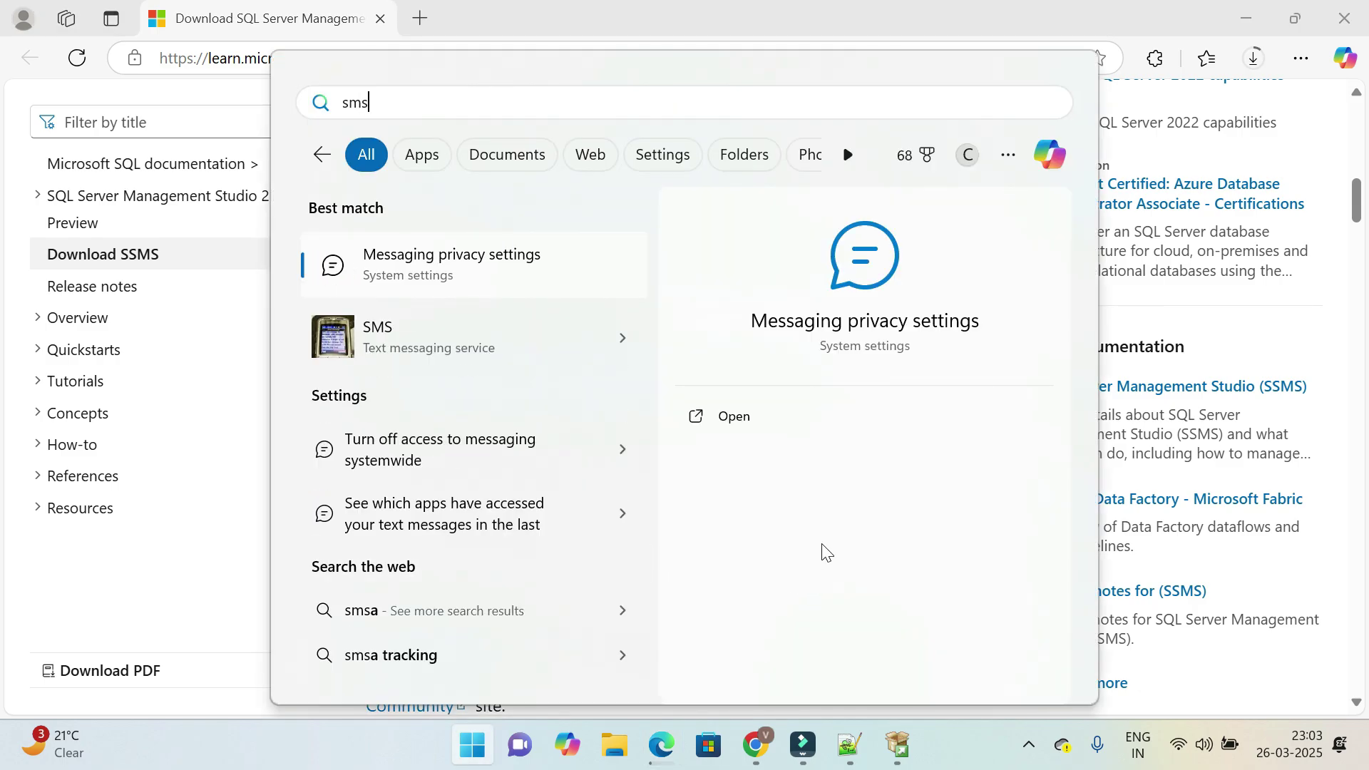
key("BackSpace")
key("BackSpace")
key("BackSpace")
type("ssm")
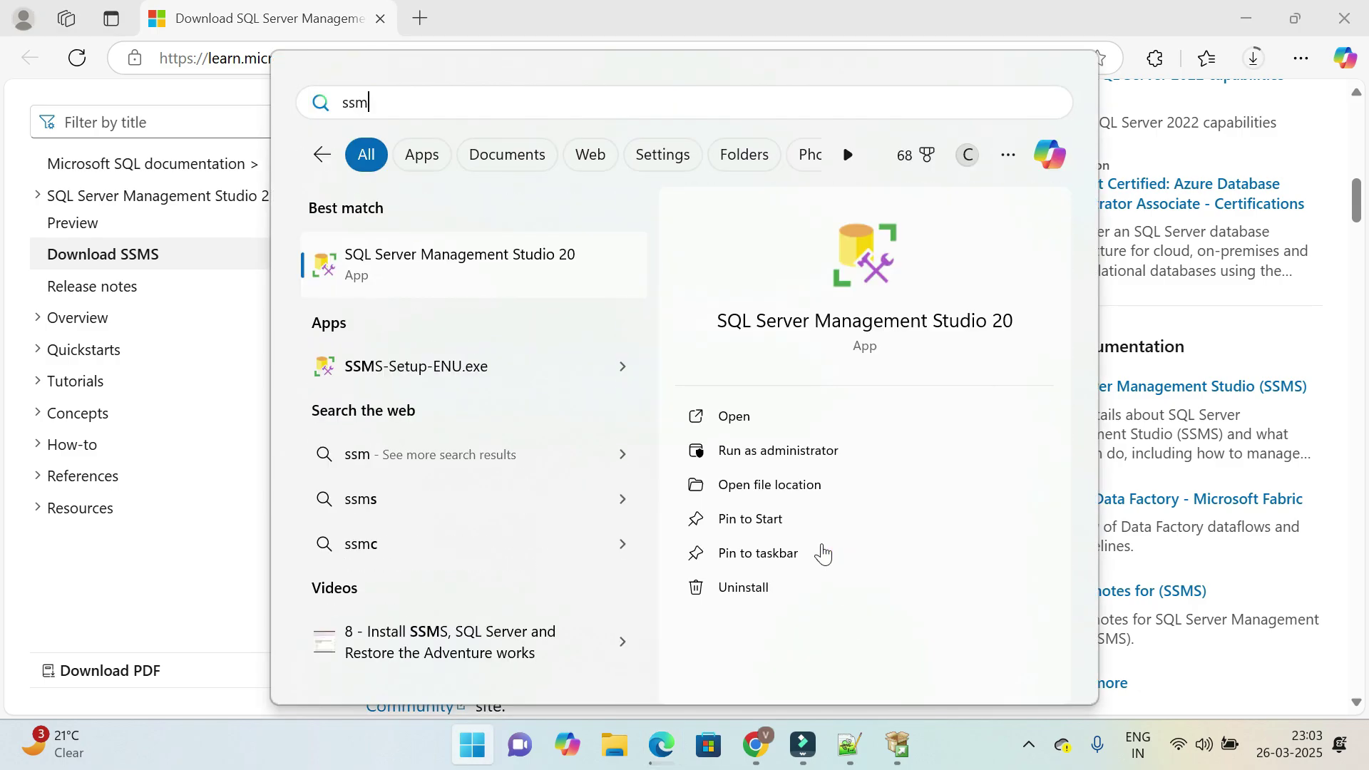
left_click(512, 285)
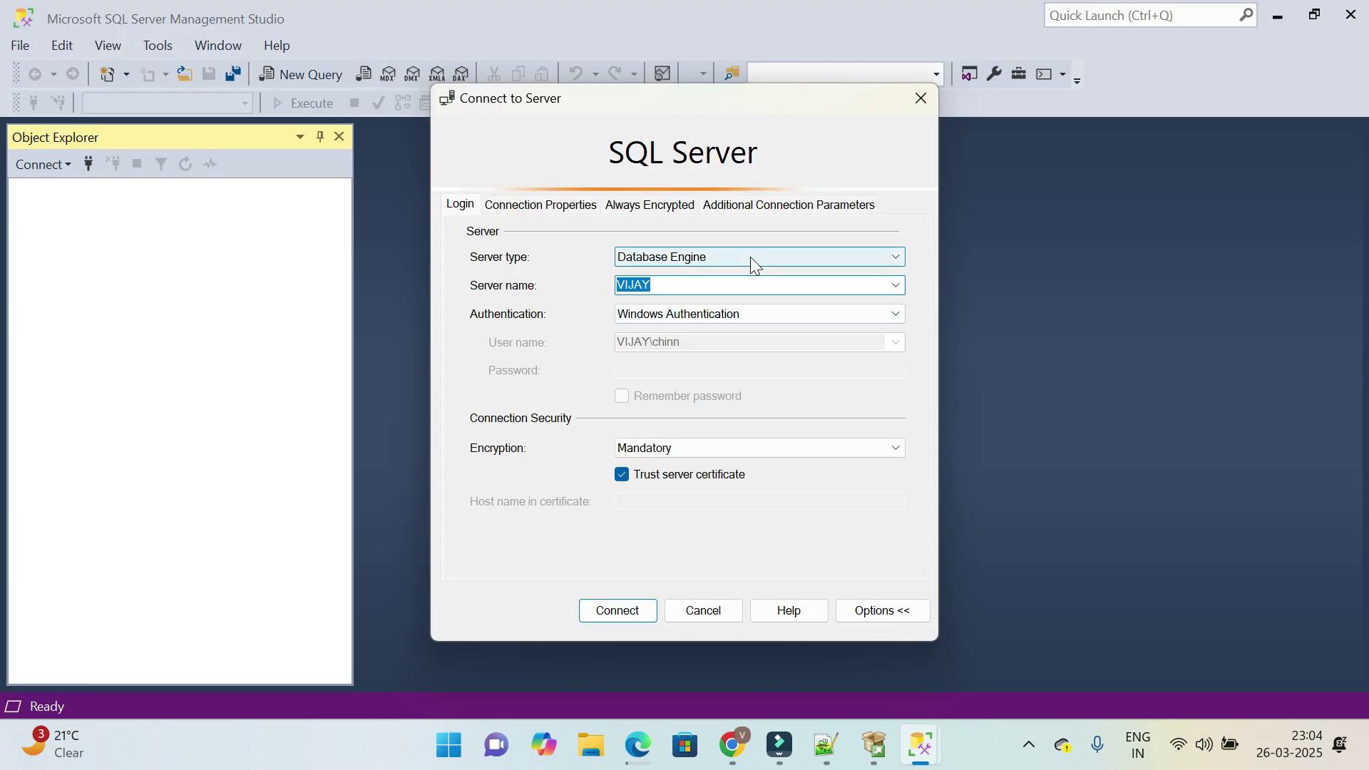
left_click(752, 258)
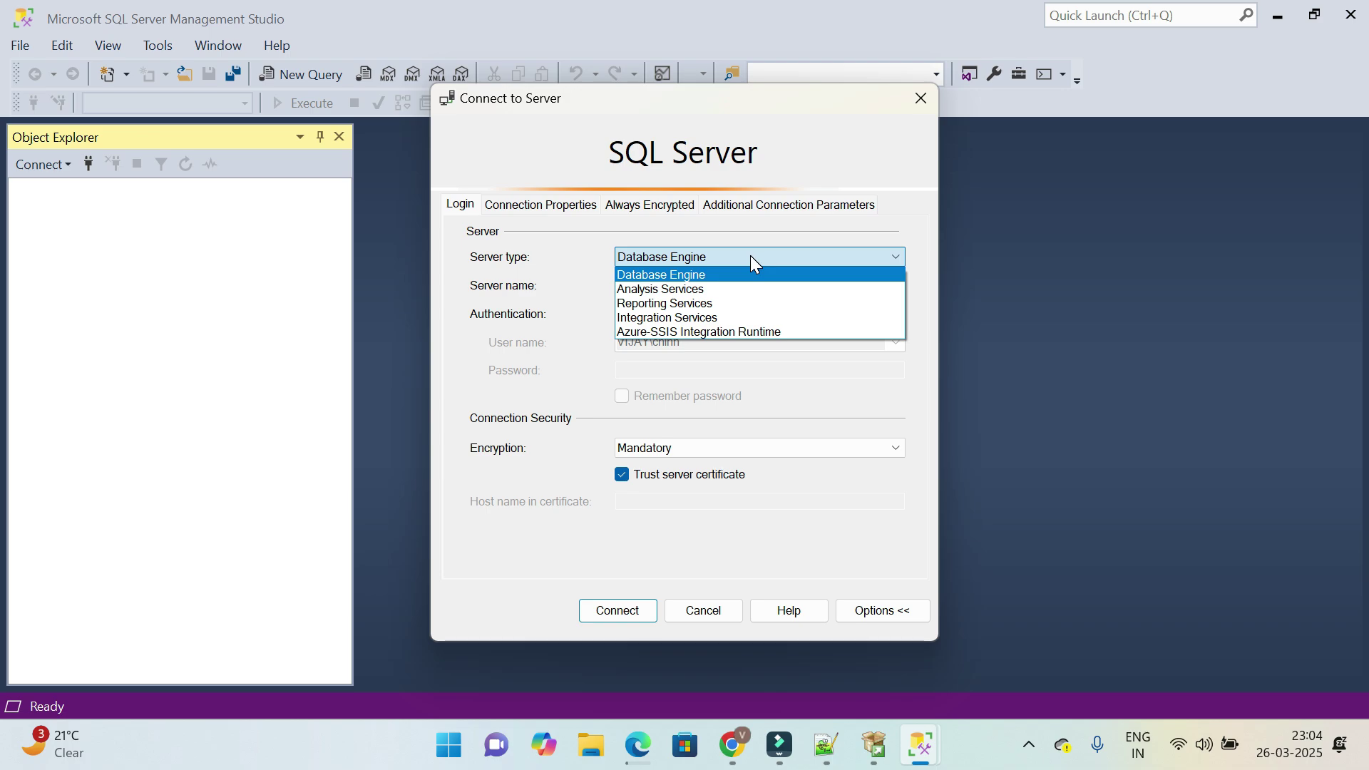
left_click(892, 218)
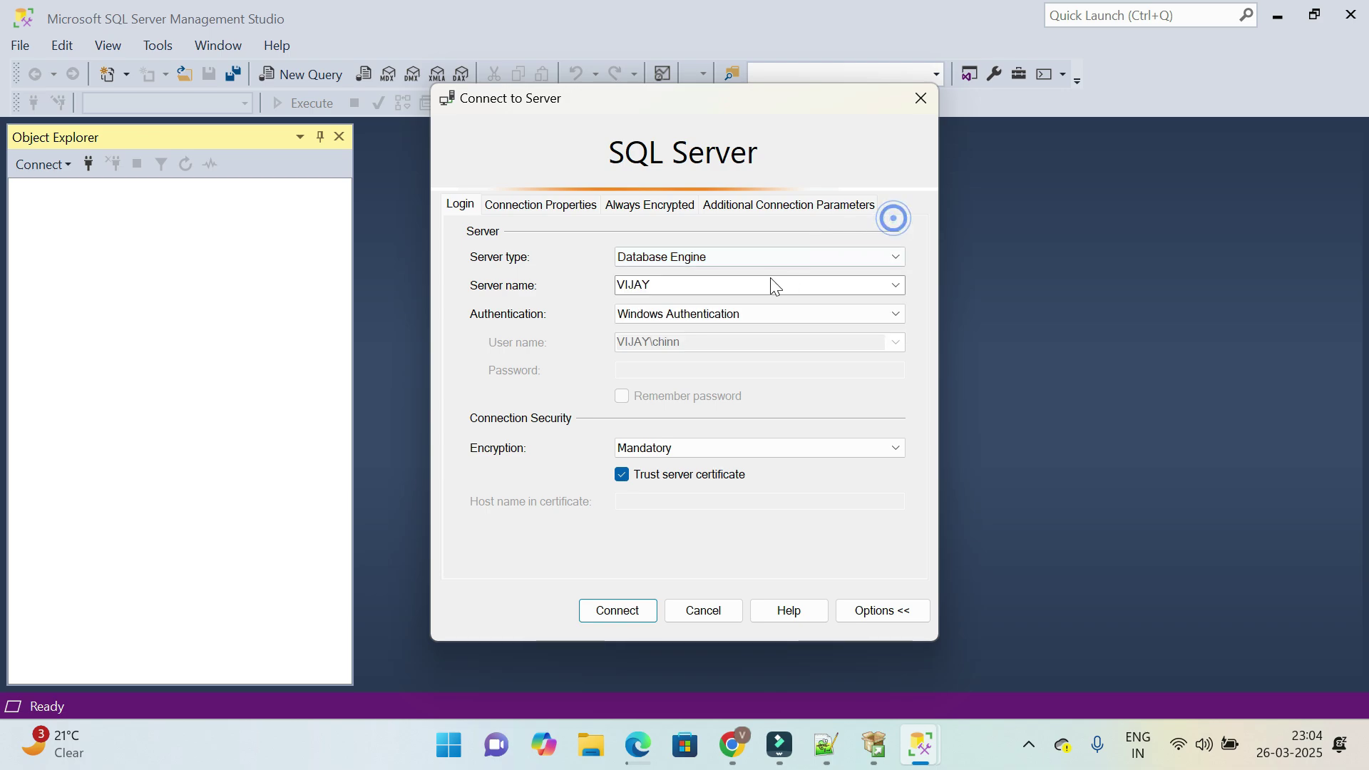
left_click(754, 287)
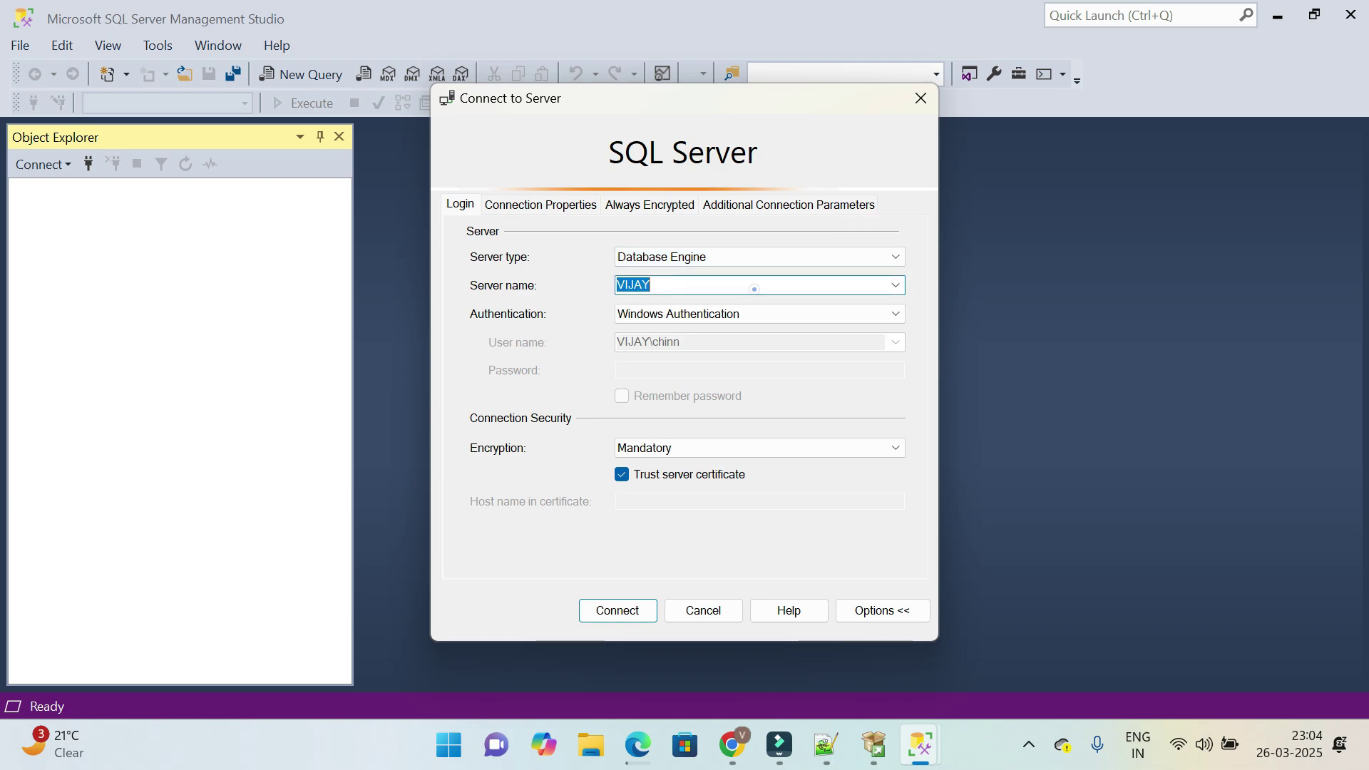
left_click(895, 285)
left_click(691, 347)
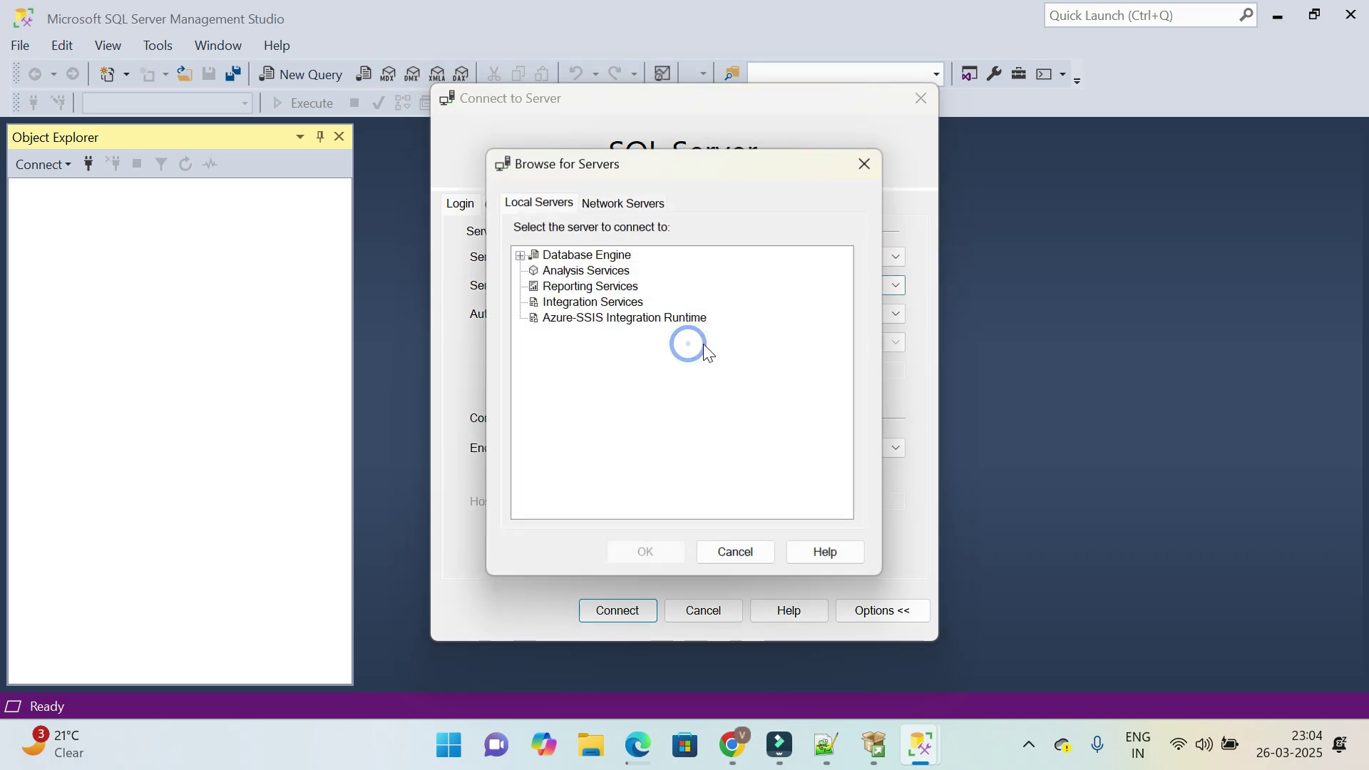
left_click(865, 166)
left_click(832, 263)
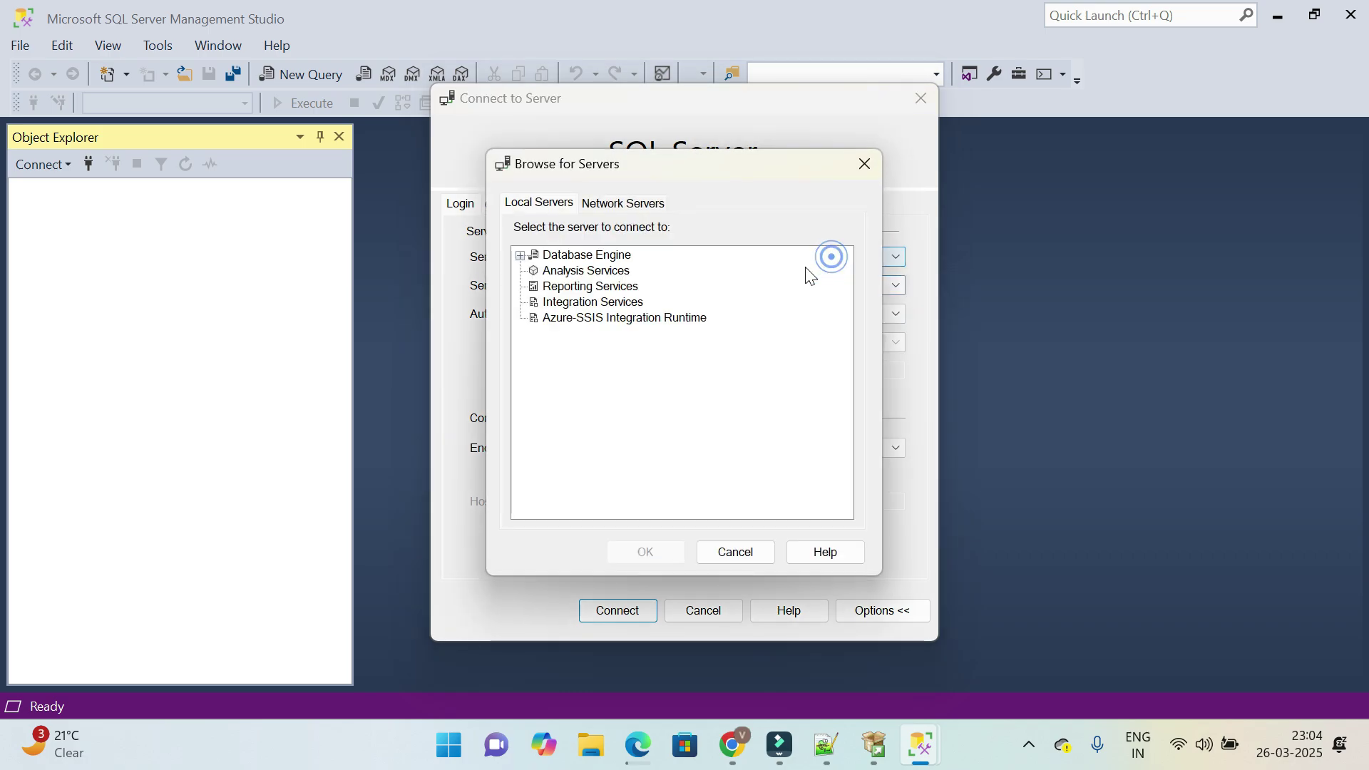
left_click(864, 166)
- Set the server type to Database Engine and browse the local servers to choose the local Database Engine instance as the server name
left_click(895, 256)
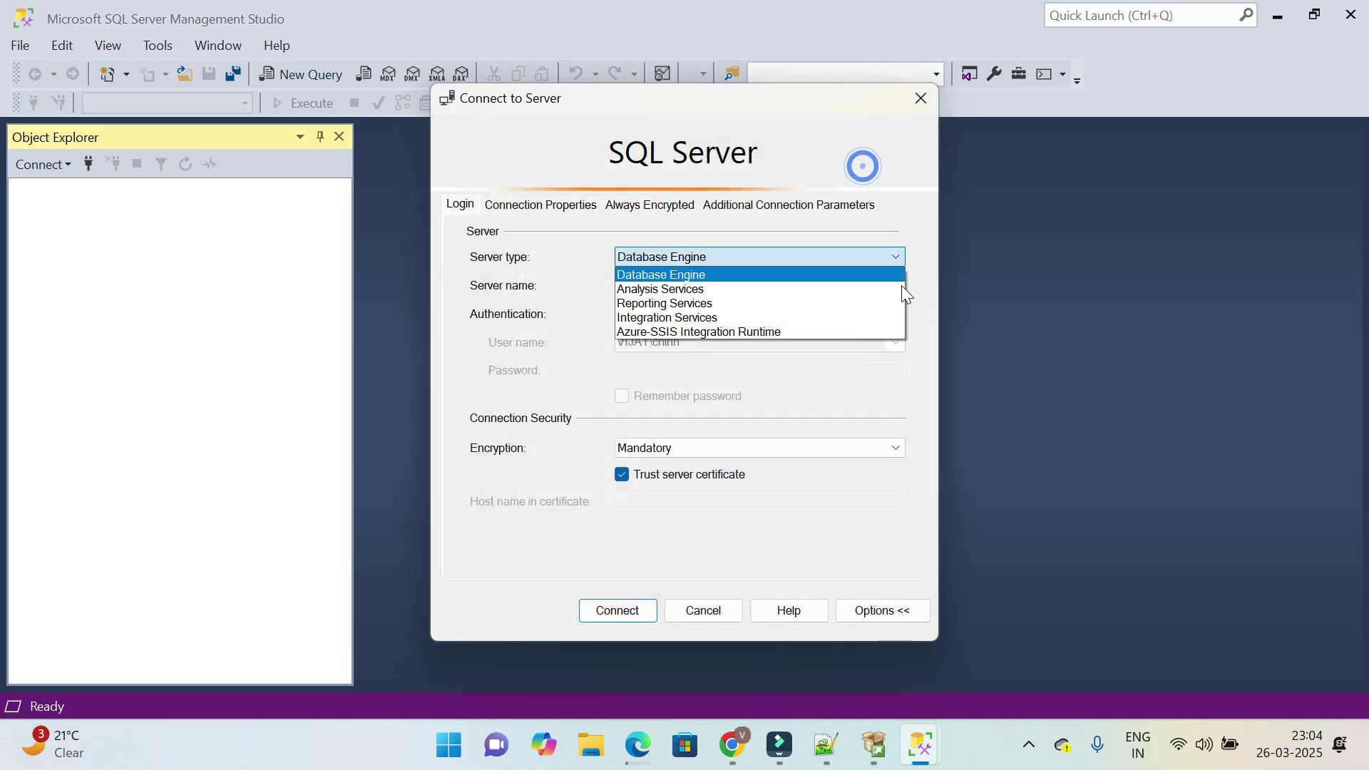
left_click(867, 277)
left_click(897, 286)
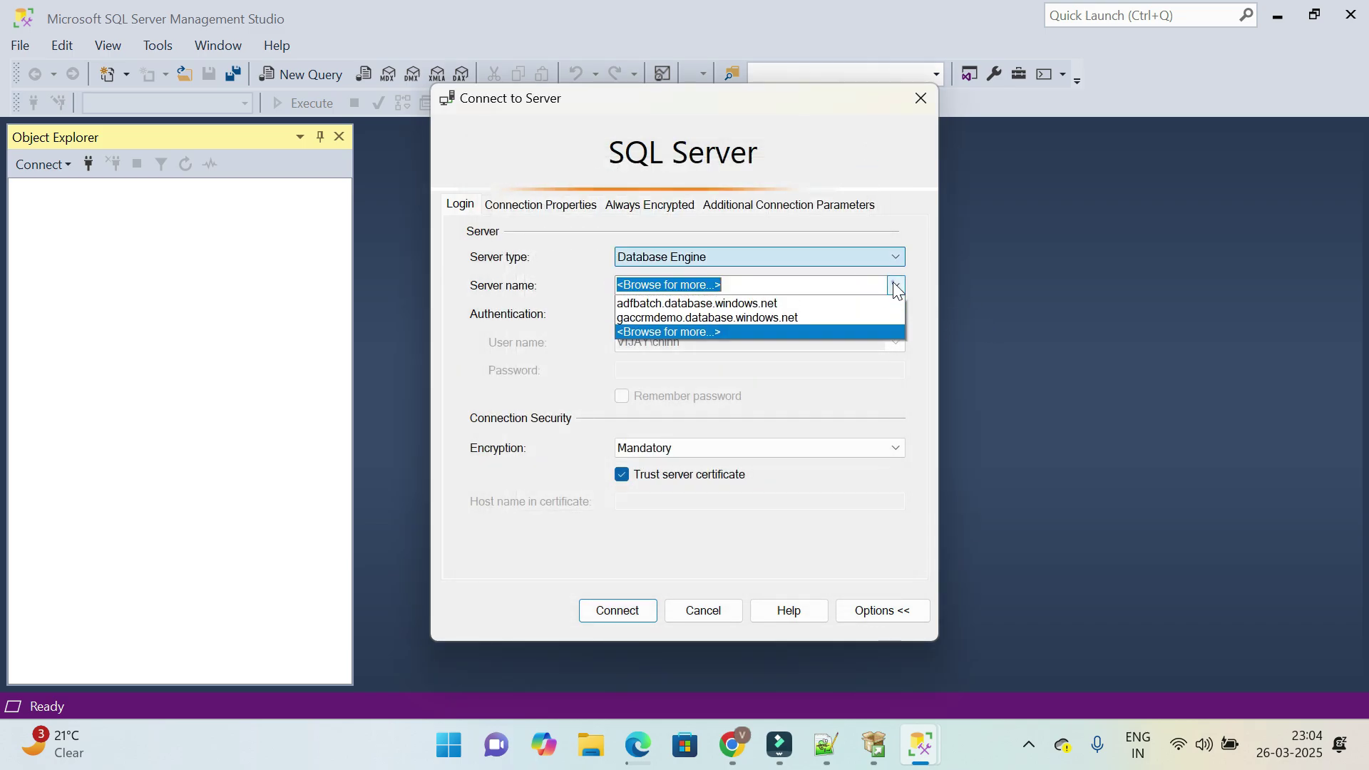
left_click(713, 344)
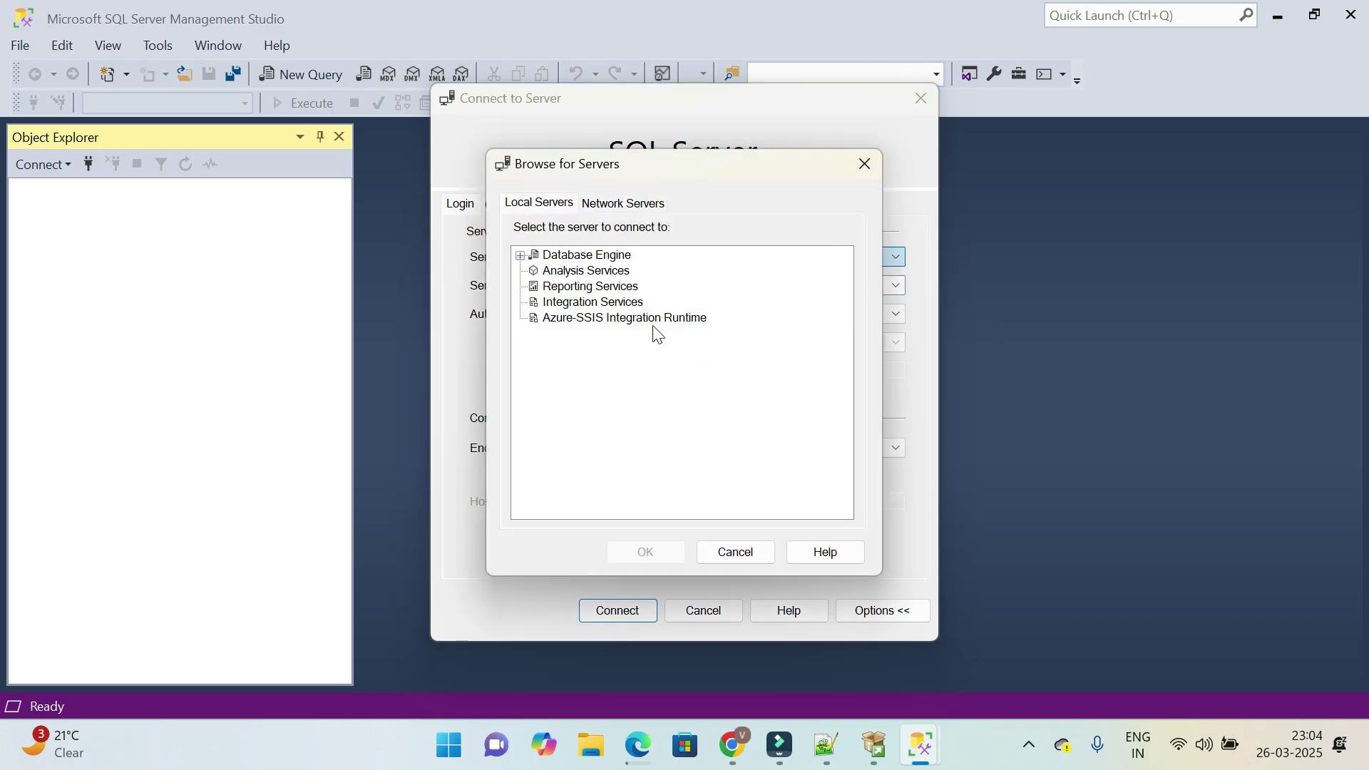
left_click(526, 259)
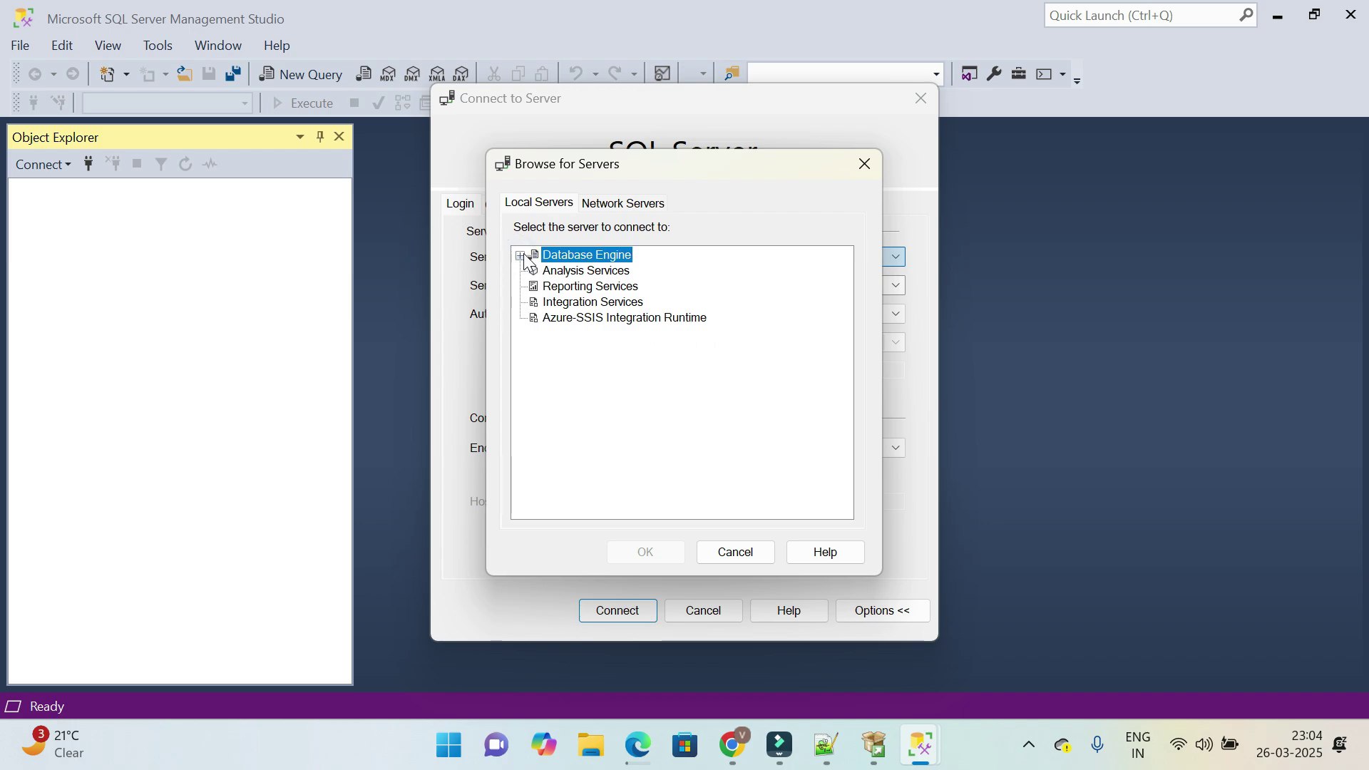
left_click(521, 255)
left_click(572, 271)
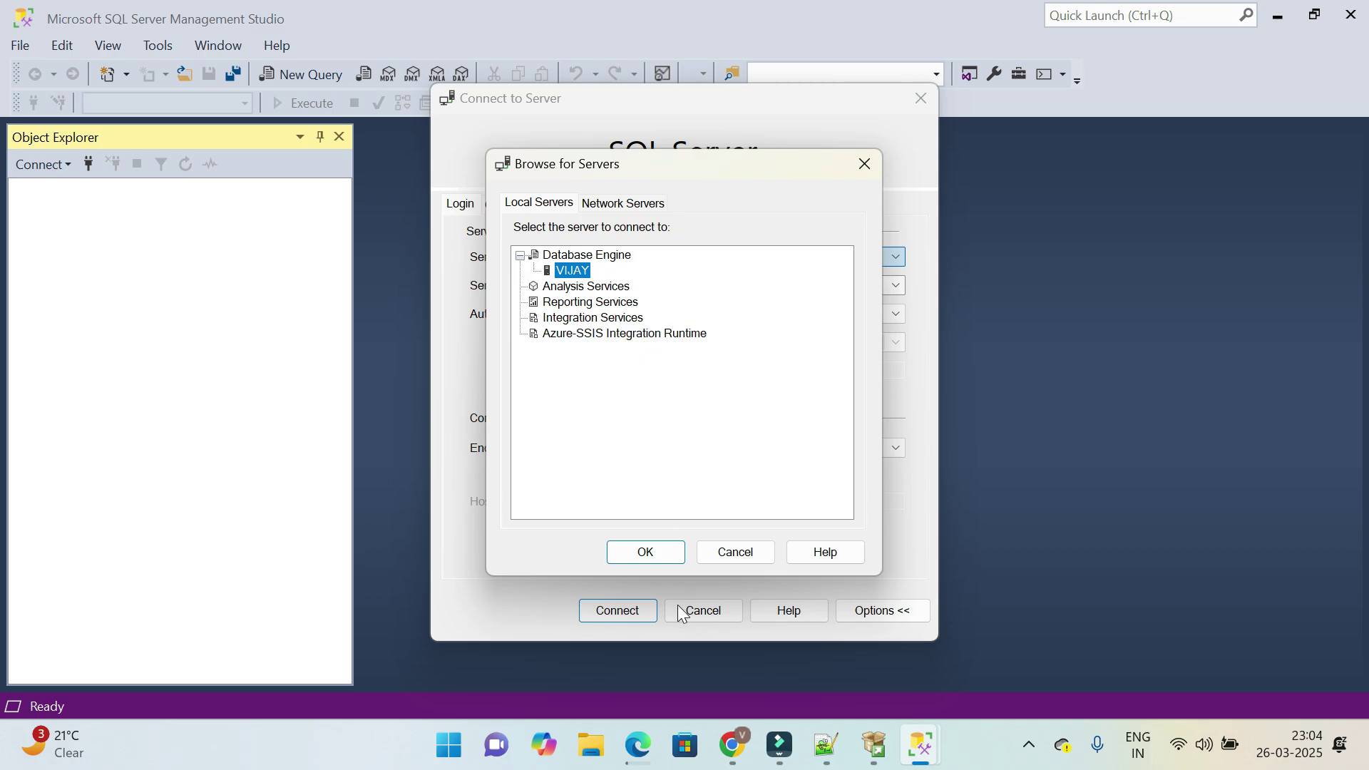
left_click(649, 553)
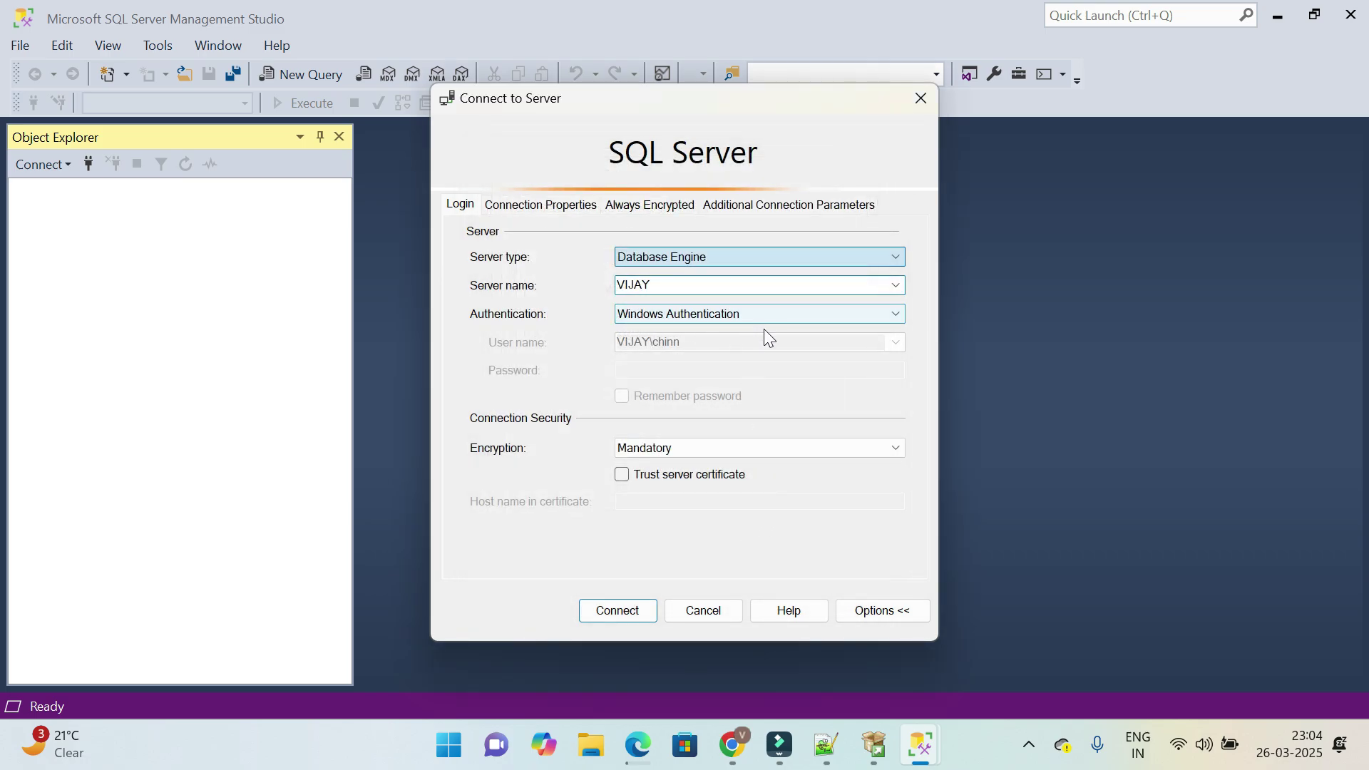
- Connect to the local server with Windows Authentication, then expand and select its Databases folder
left_click(618, 614)
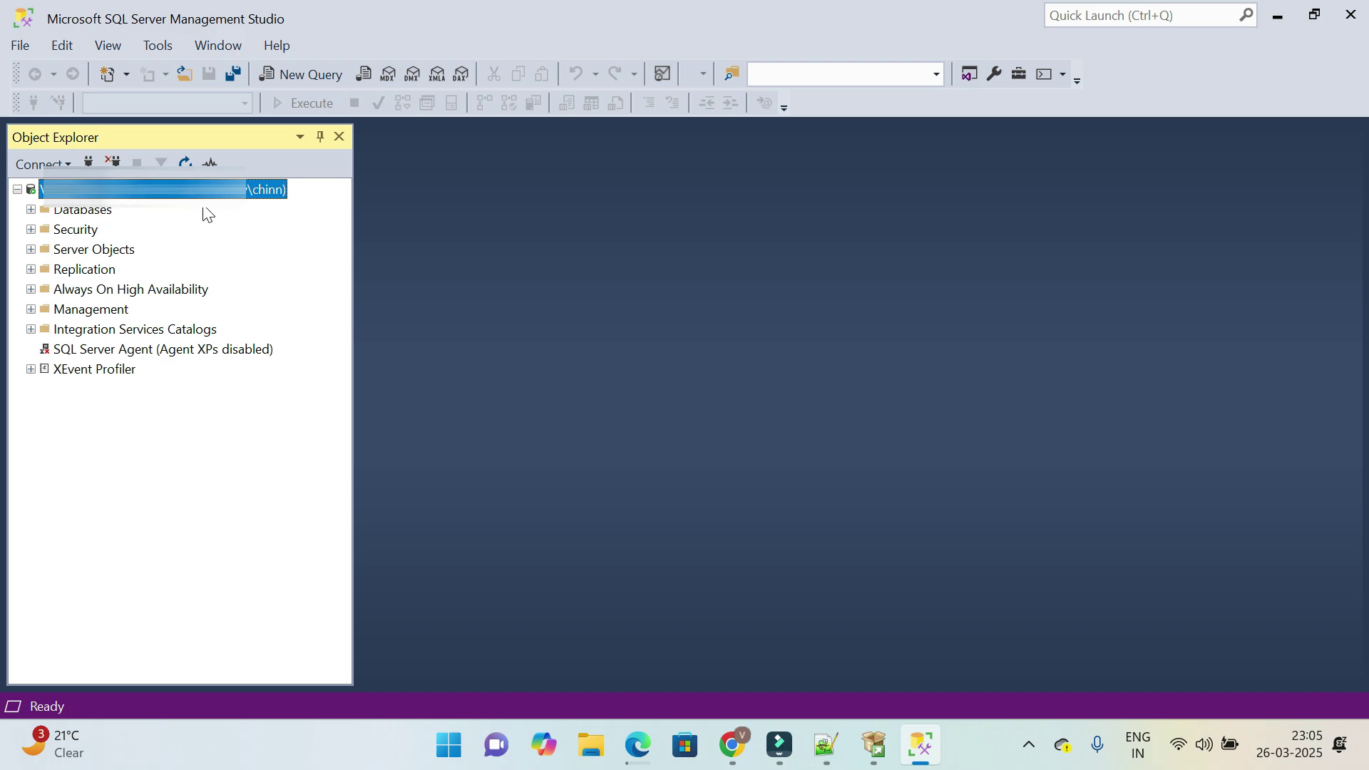
left_click(30, 210)
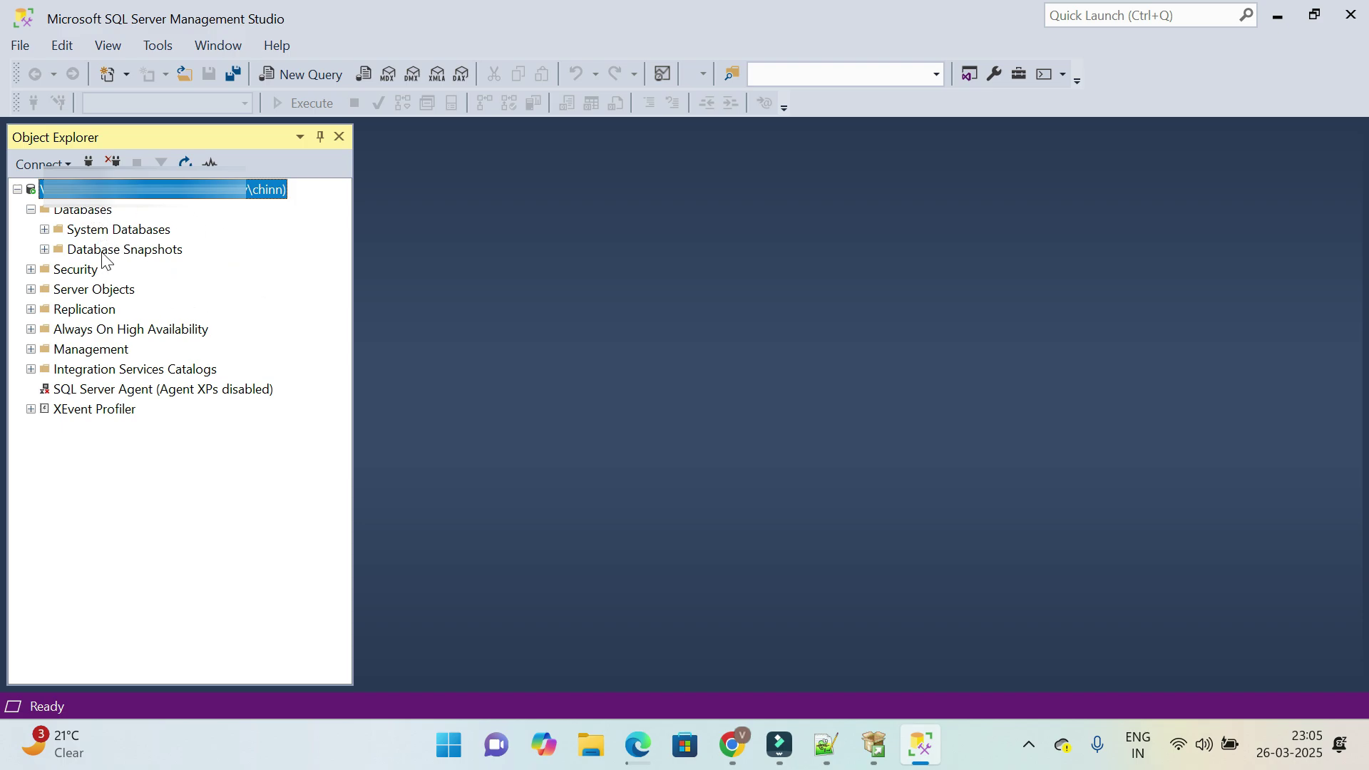
left_click(82, 211)
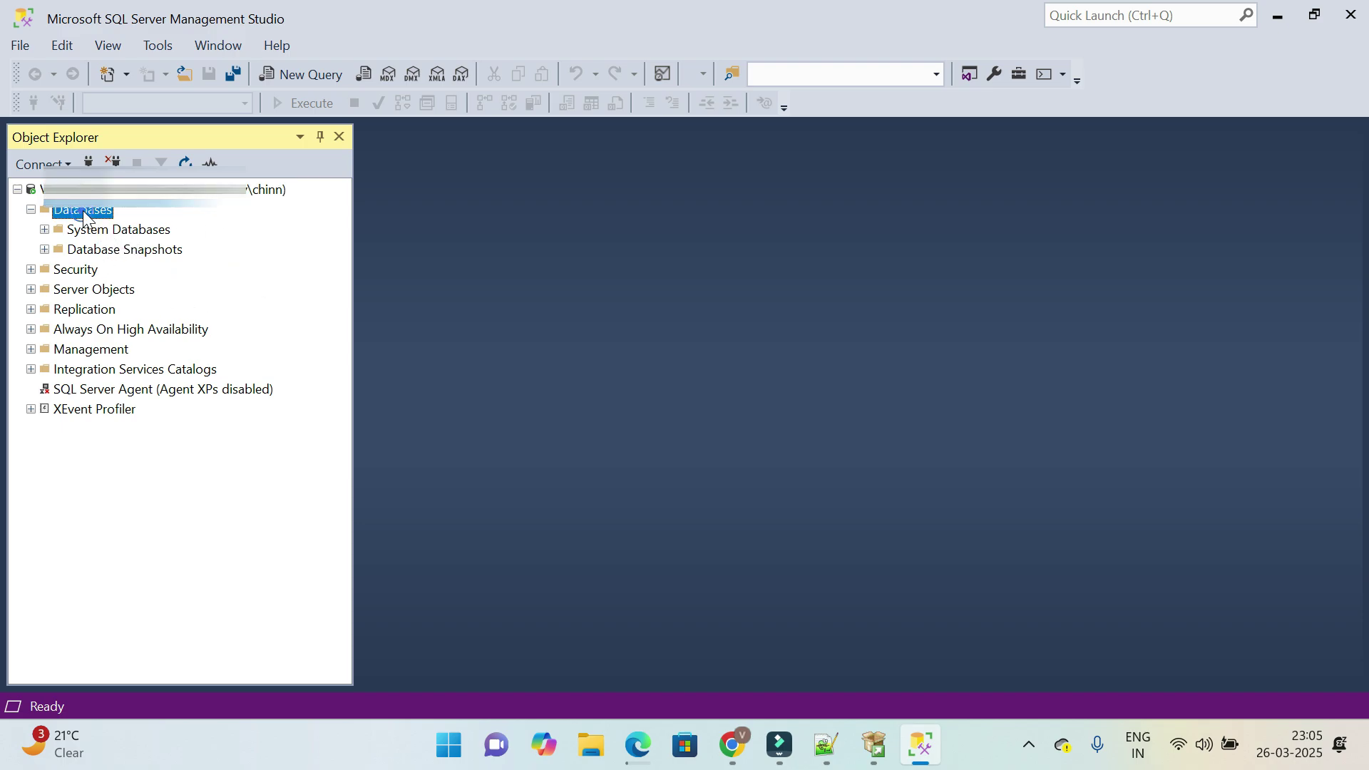
- Open a new query window connected to the master database
left_click(301, 76)
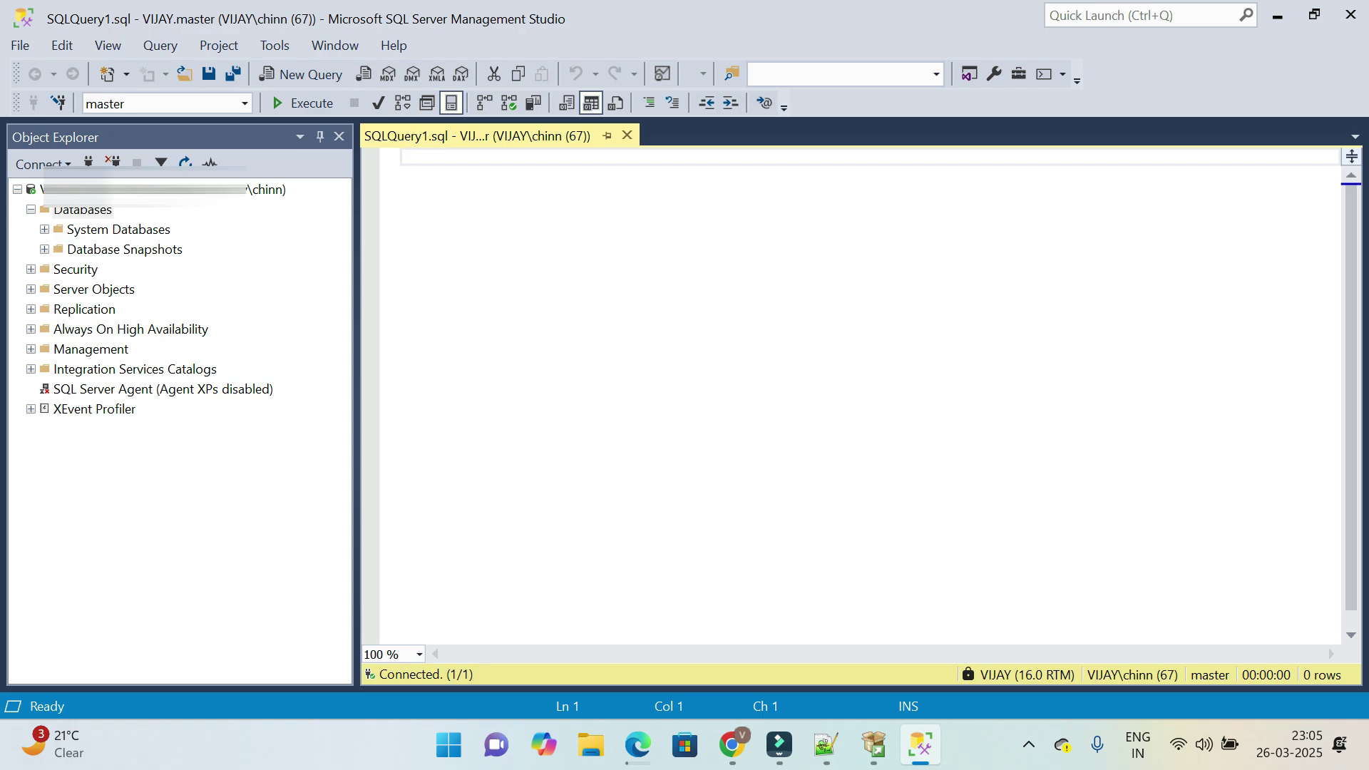
- Switch to the browser and examine the OLTP, Data Warehouse and Lightweight AdventureWorks backup files offered on the Microsoft Learn page
key("alt+Tab")
scroll(535, 328, "down", 7)
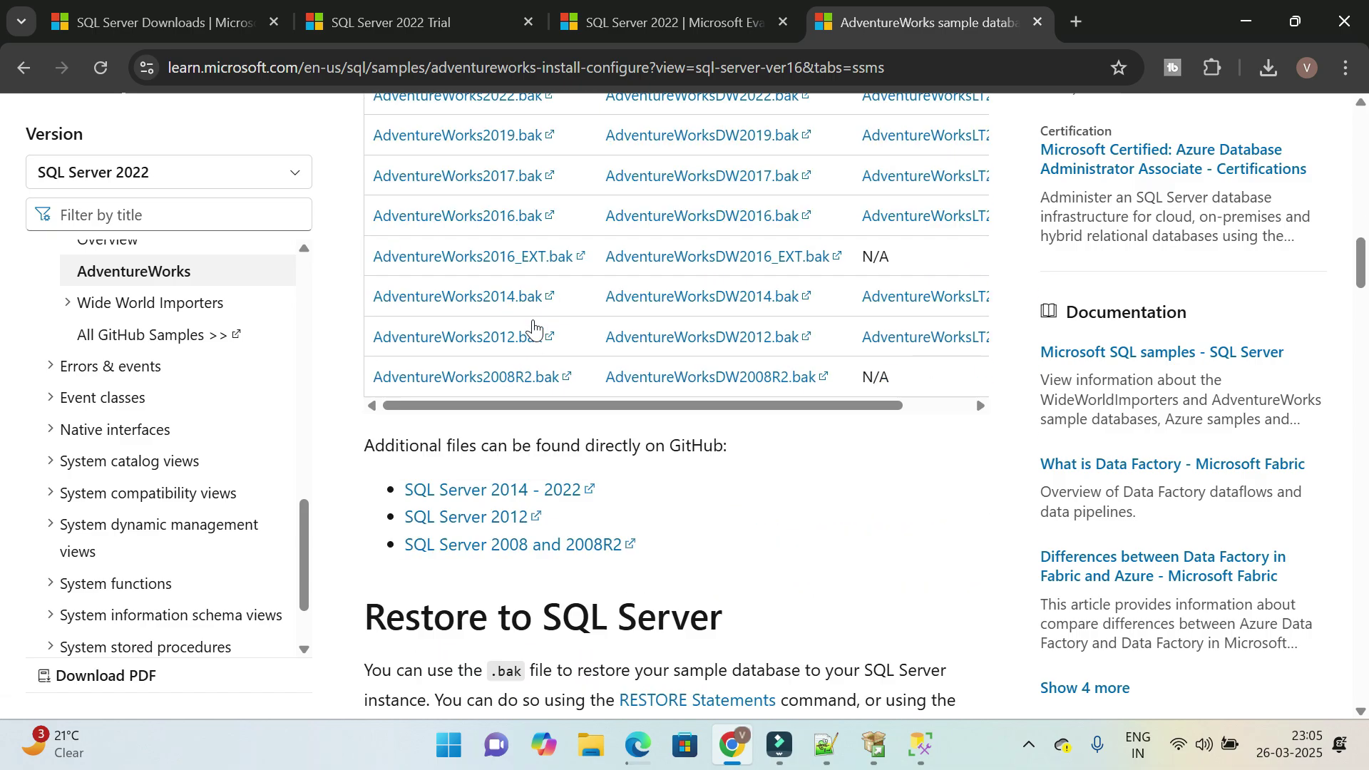
scroll(535, 328, "up", 6)
scroll(535, 328, "down", 4)
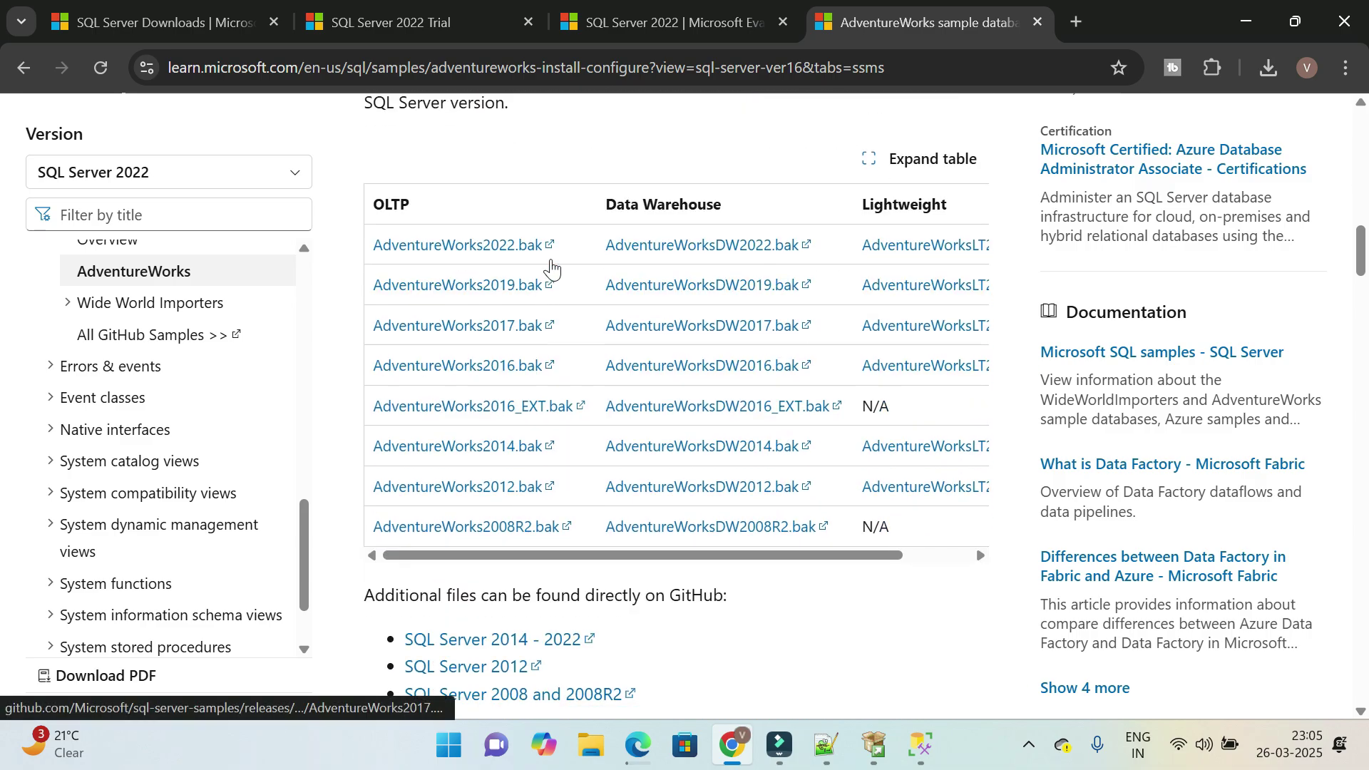
scroll(535, 250, "up", 1)
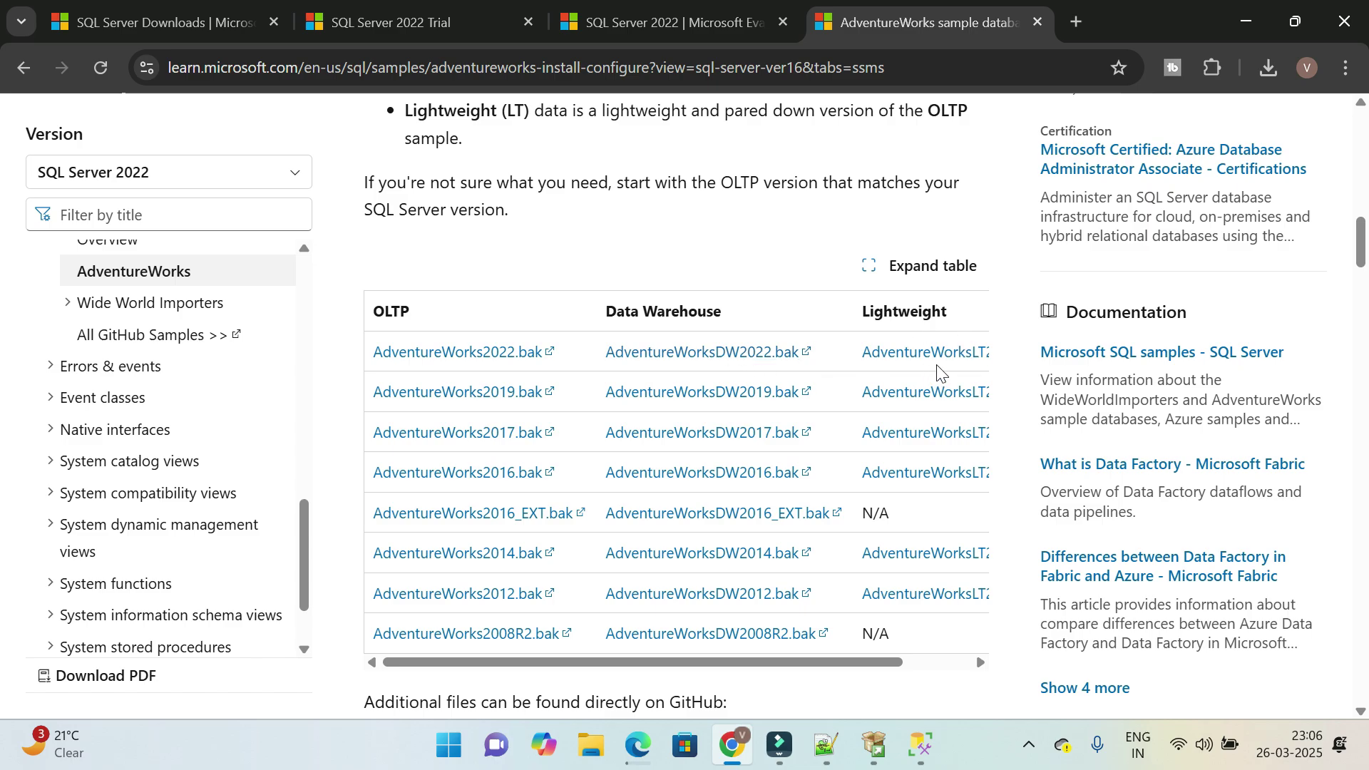
mouse_move(686, 660)
left_mouse_down()
mouse_move(759, 662)
mouse_move(666, 676)
left_mouse_up()
- Switch back to SQL Server Management Studio and start a database restore from the Databases folder with Device as the source
left_click(922, 742)
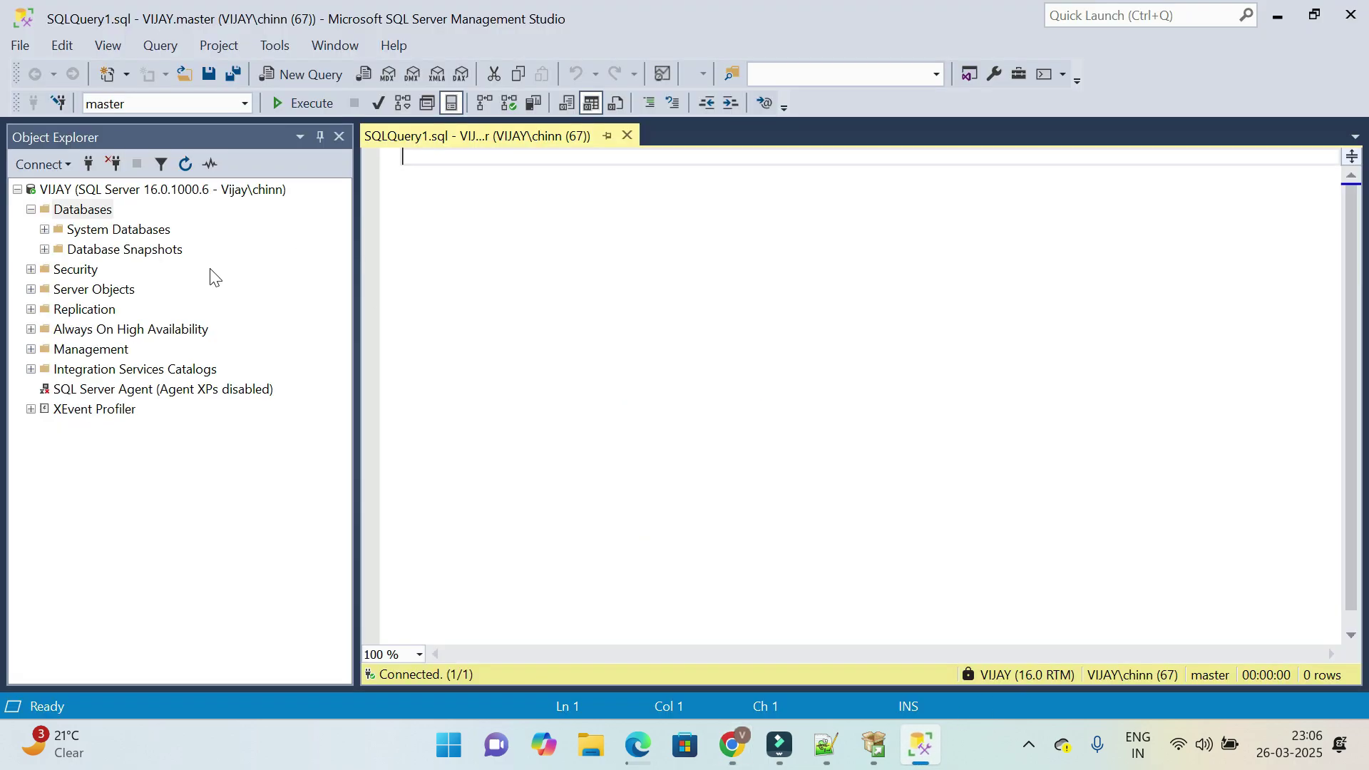
right_click(87, 212)
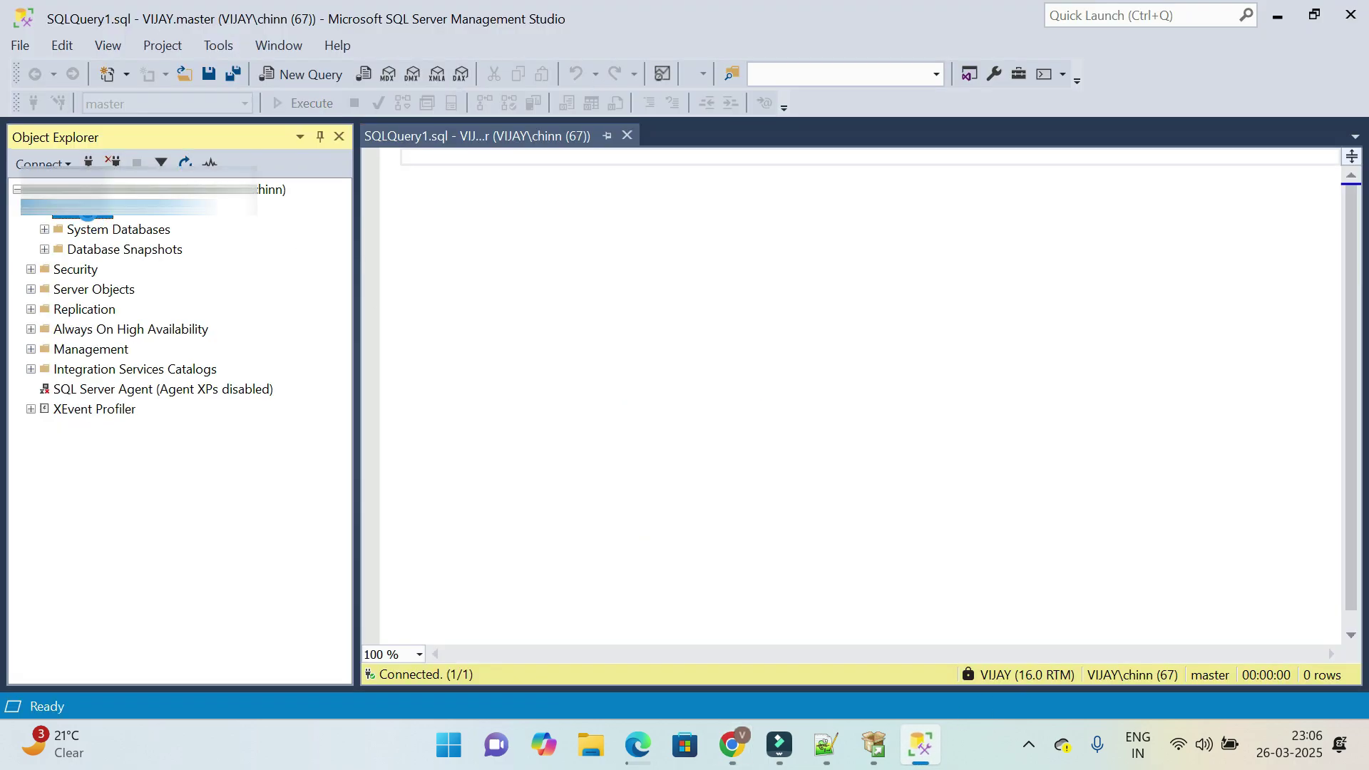
left_click(186, 271)
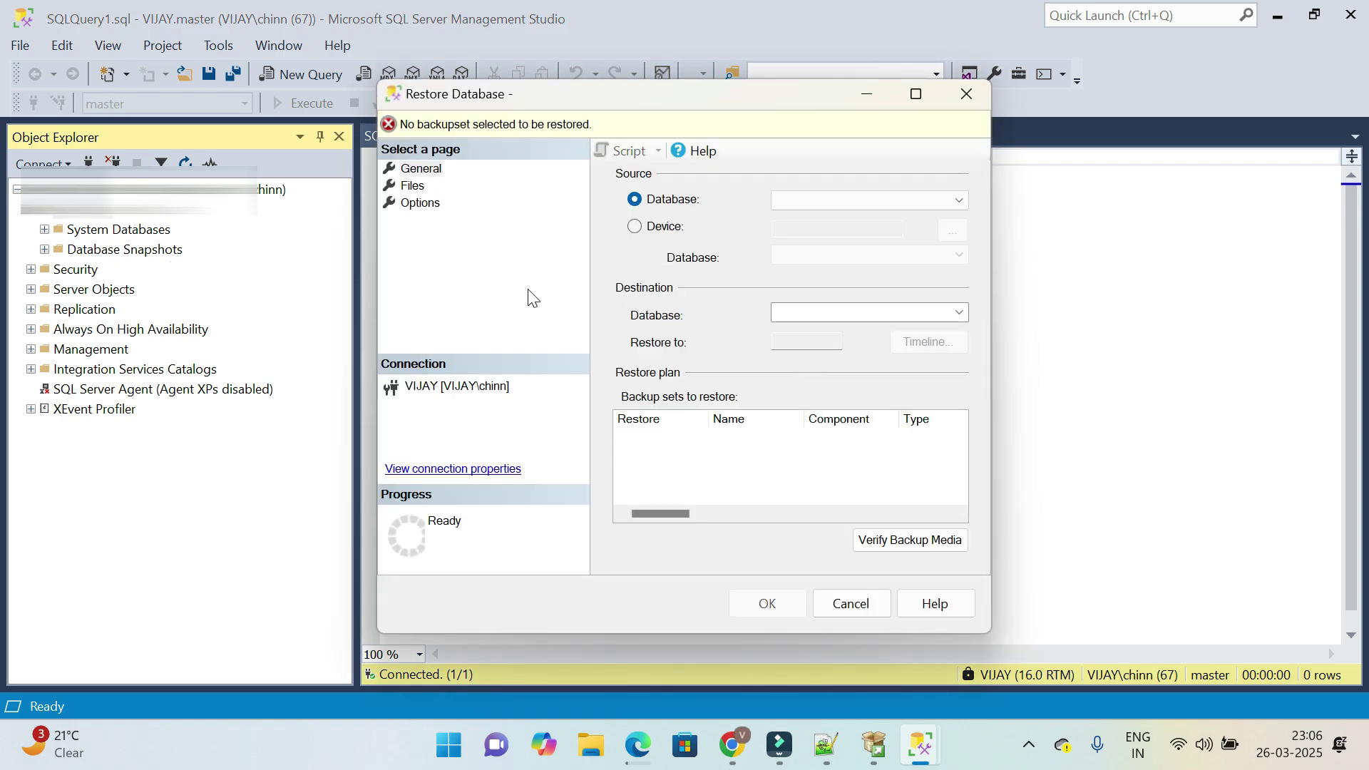
left_click(635, 226)
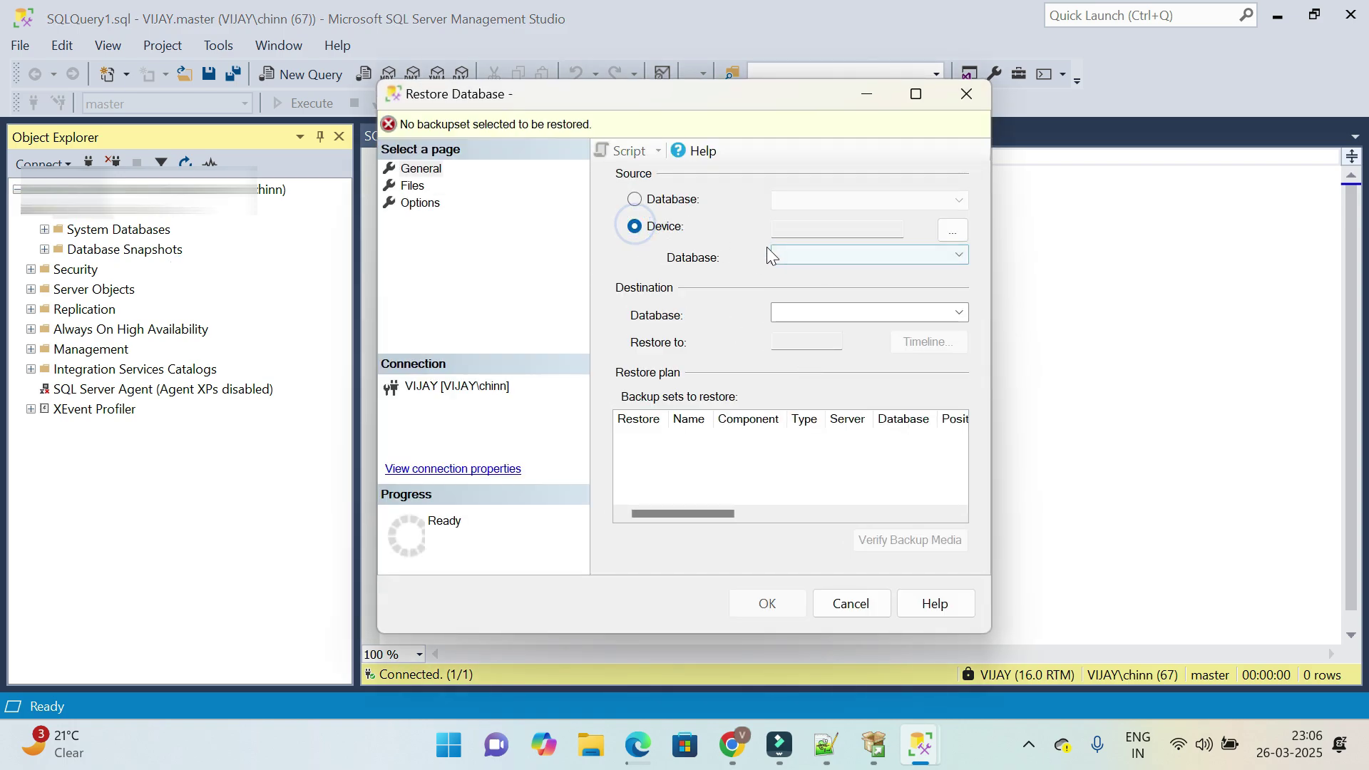
- Add AdventureWorks2022.bak from C:\SQL File as the backup media and restore it as the AdventureWorks2022 database
left_click(952, 231)
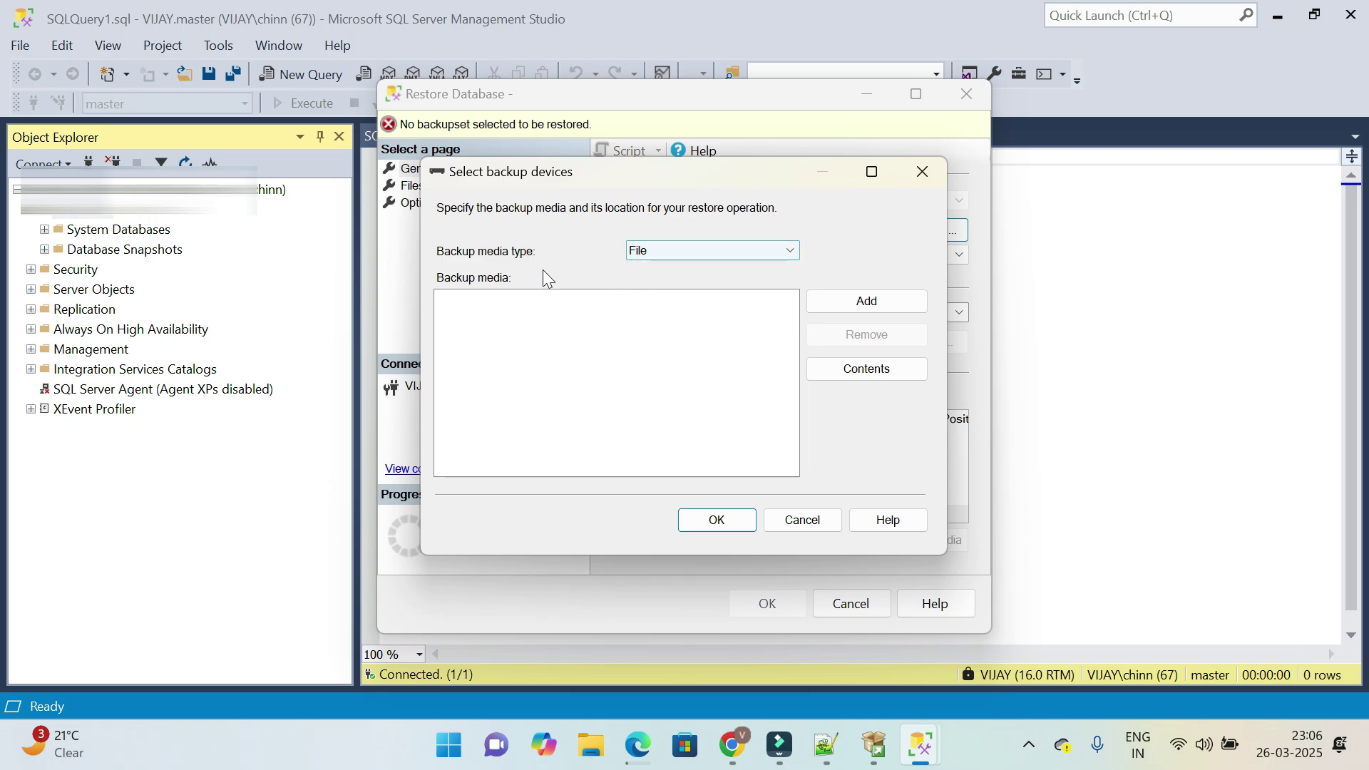
left_click(870, 301)
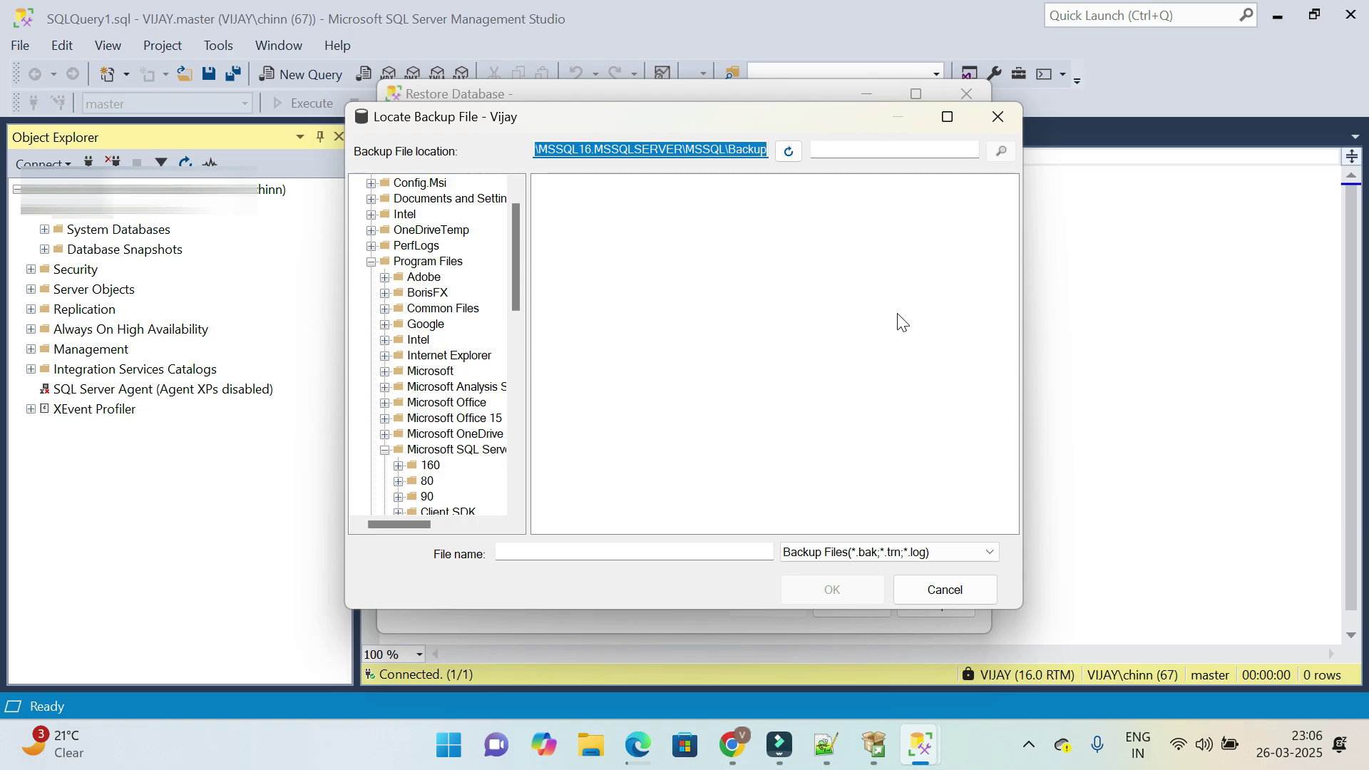
left_click(371, 263)
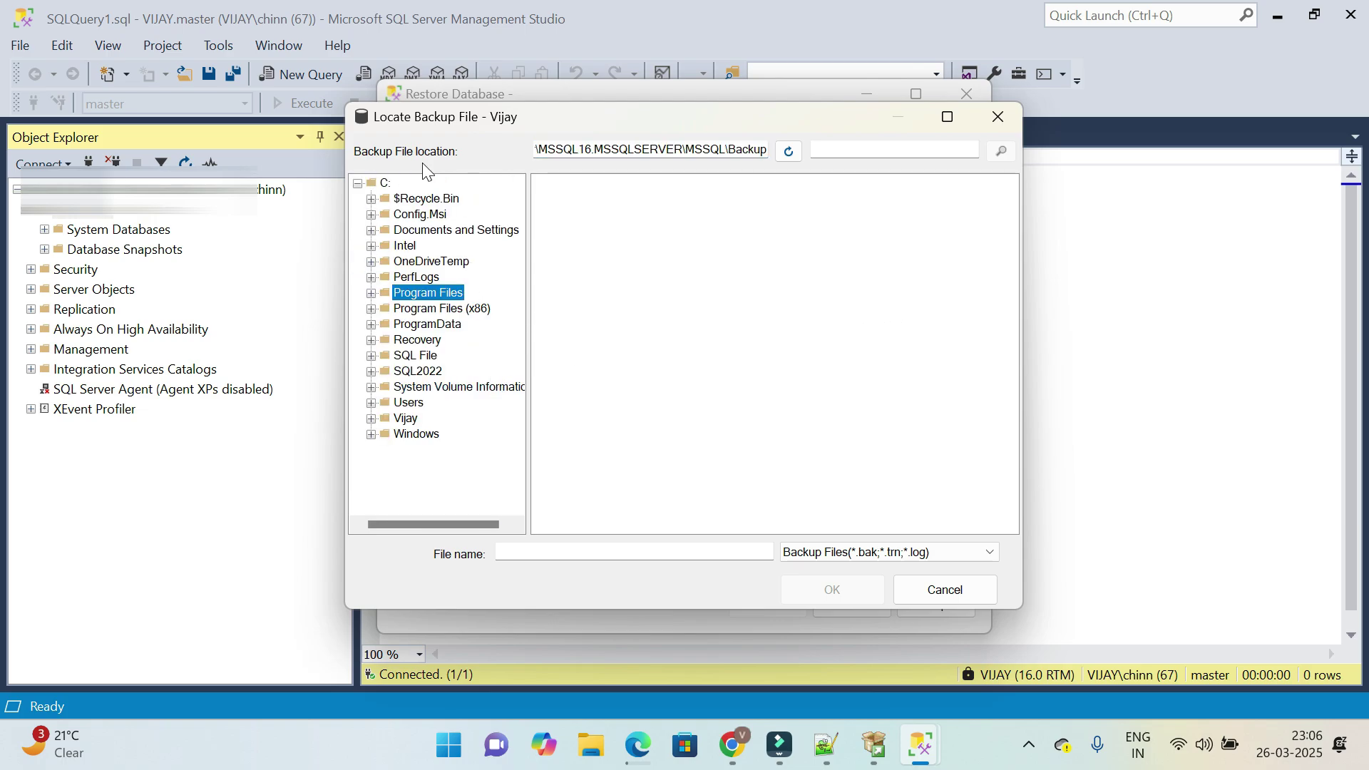
left_click(425, 355)
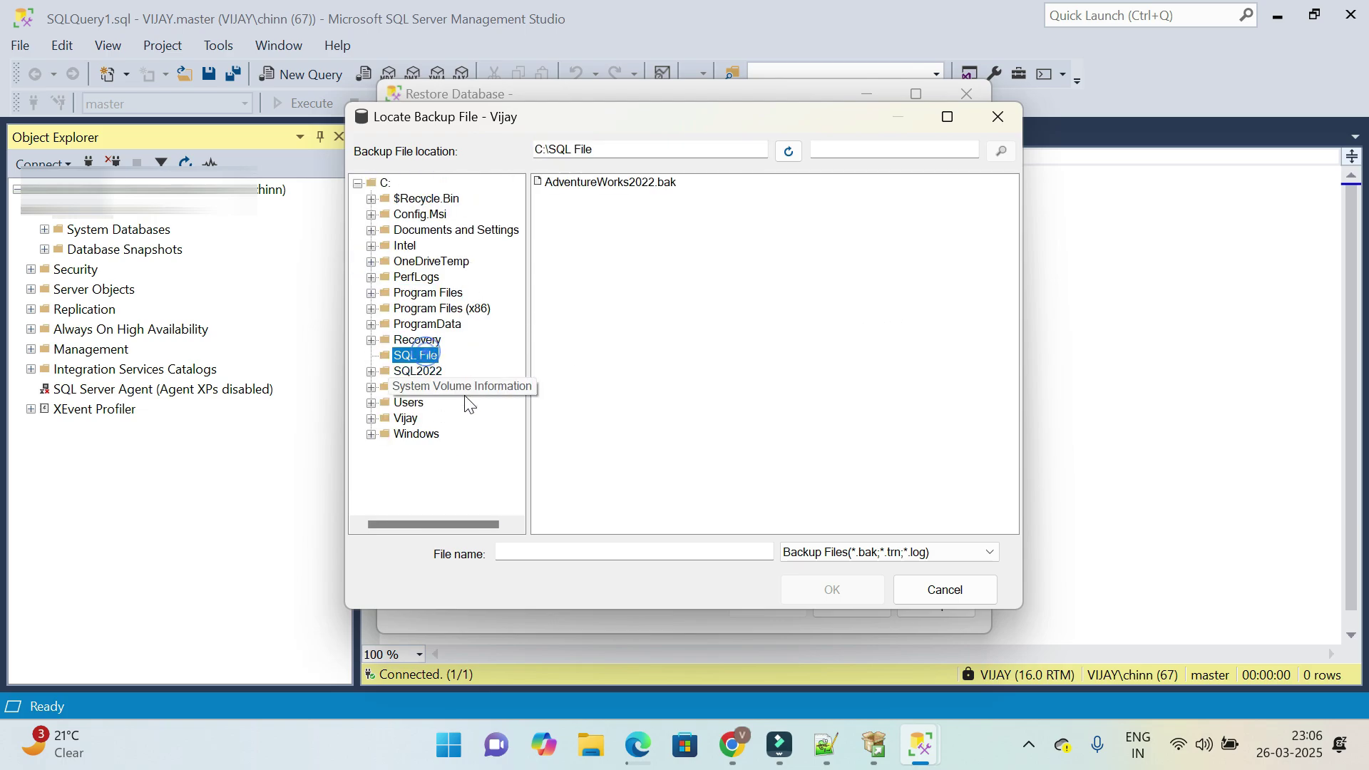
left_click(611, 184)
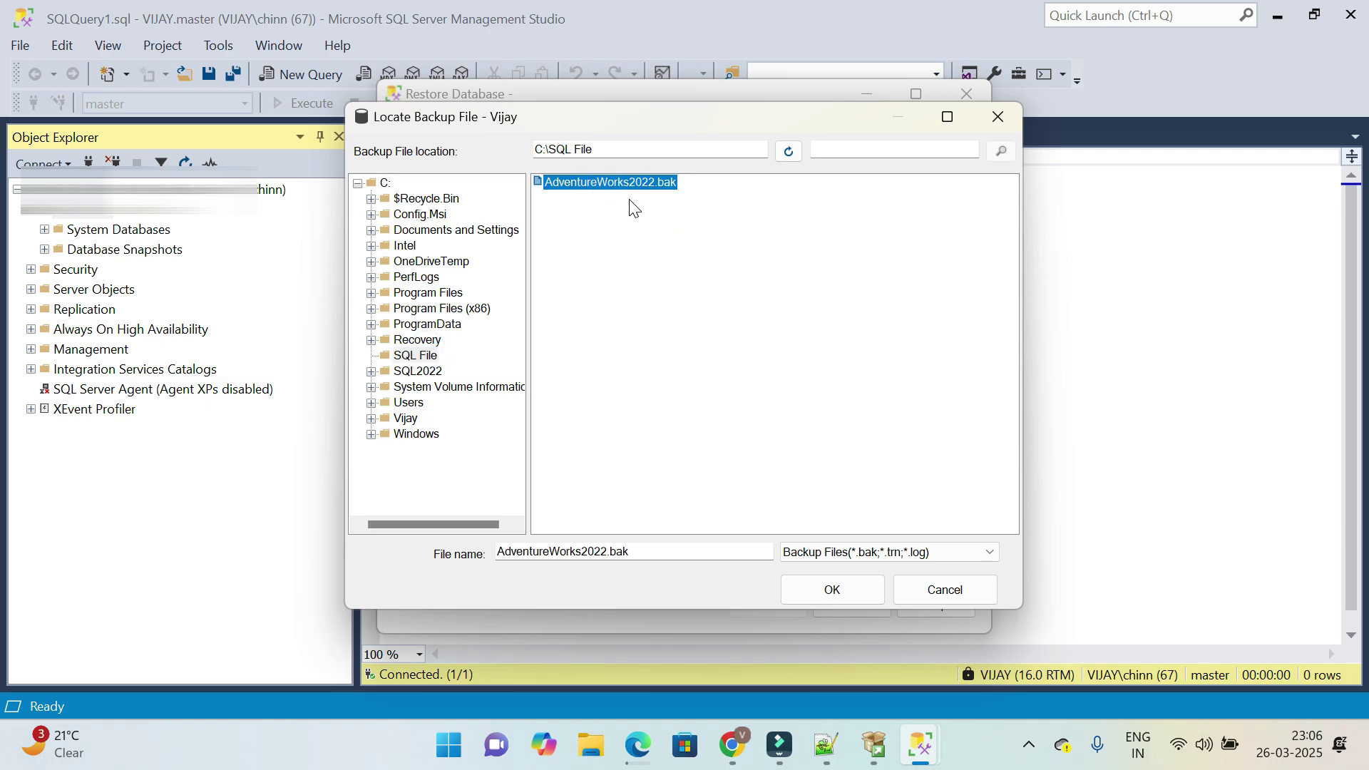
left_click(845, 595)
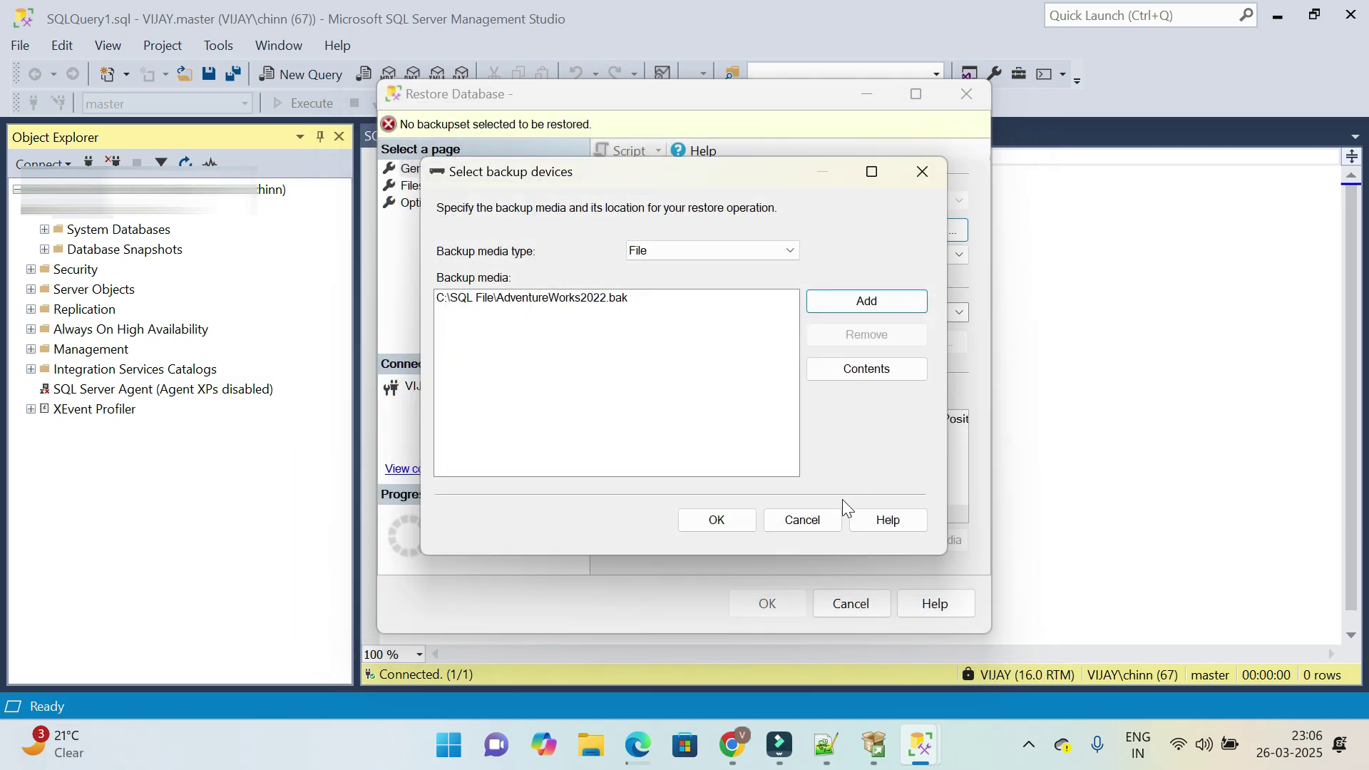
left_click(715, 520)
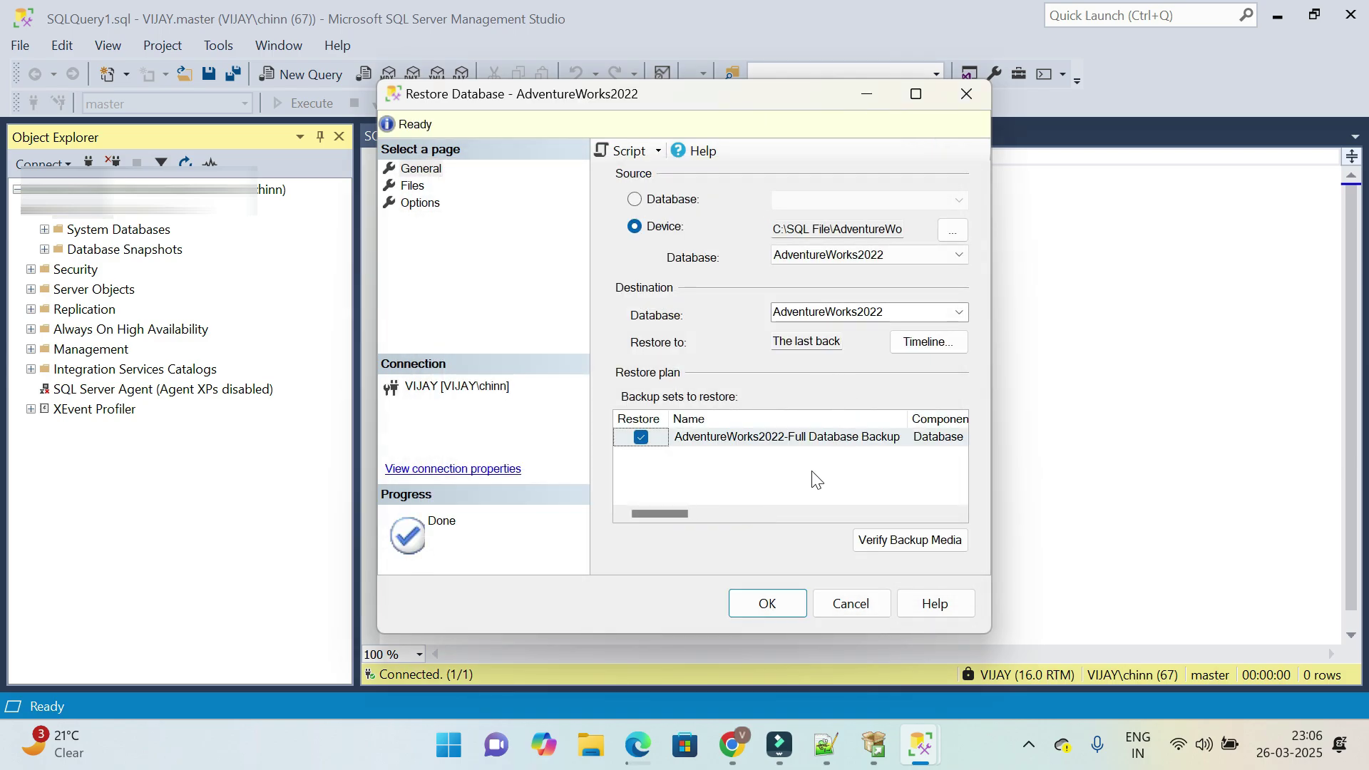
left_click(769, 609)
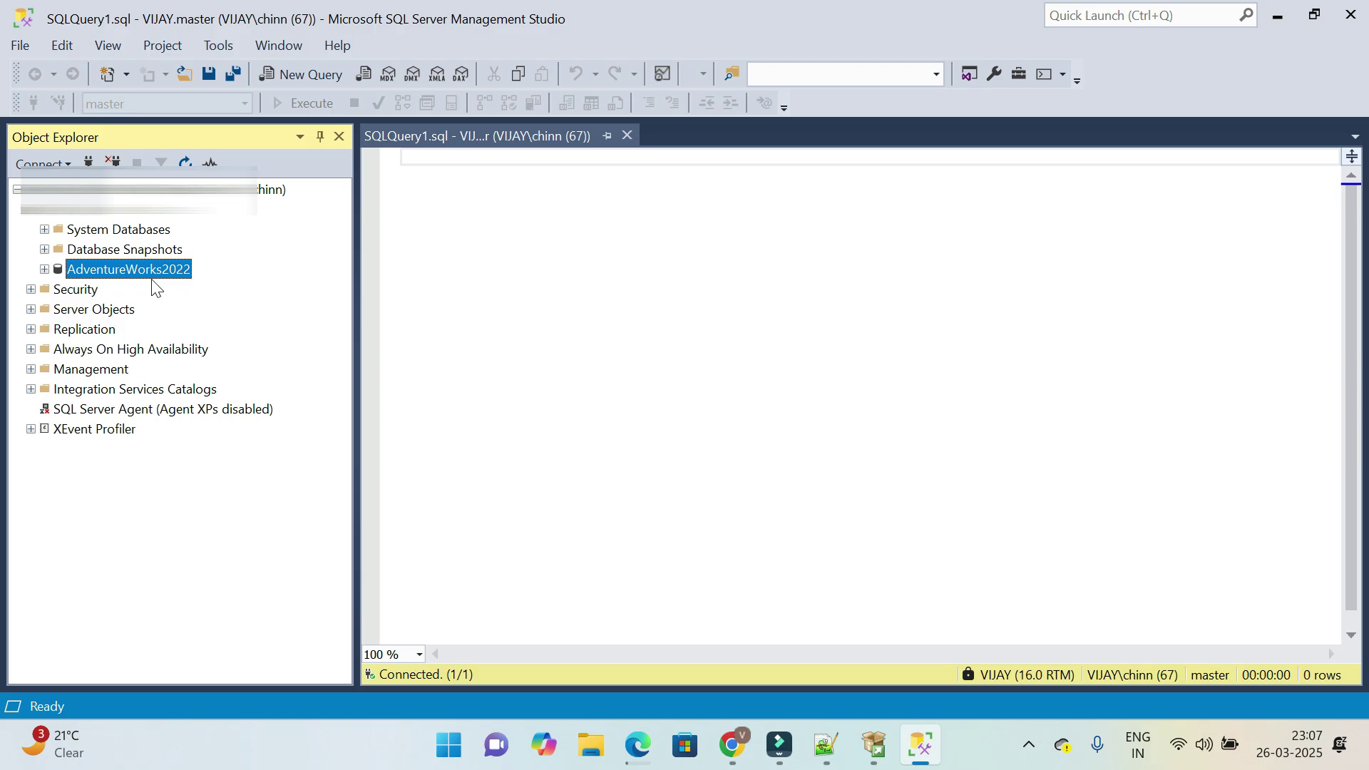
- Expand the AdventureWorks2022 database and look through its tables and views, leaving both folders collapsed
left_click(44, 267)
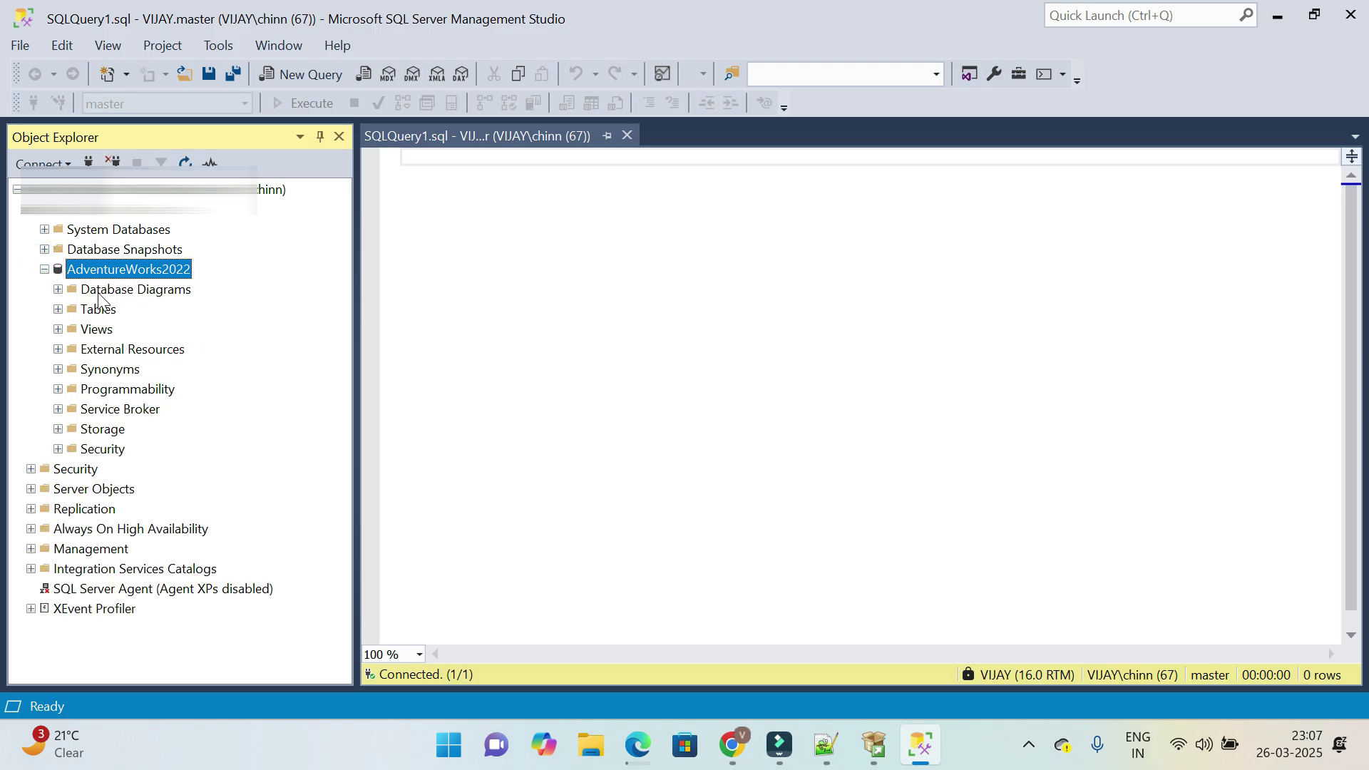
left_click(58, 311)
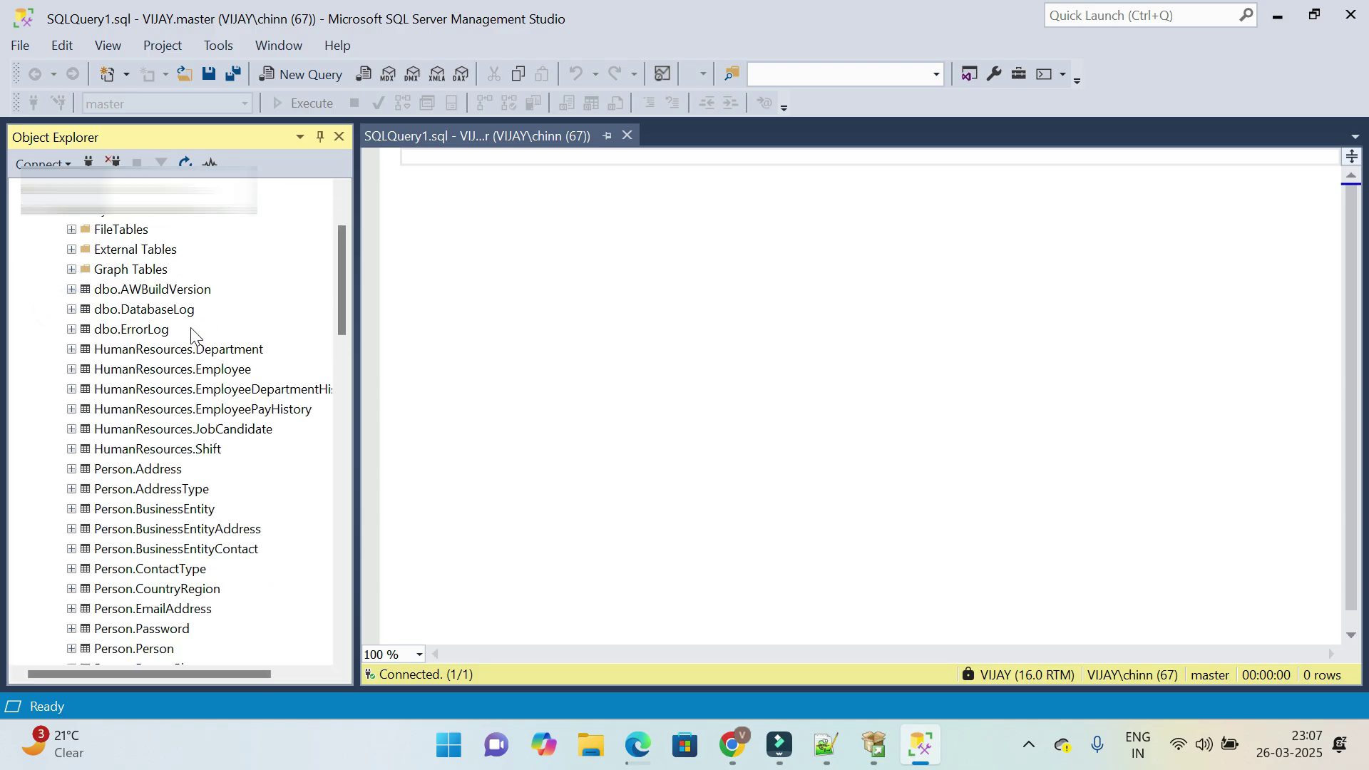
scroll(214, 393, "down", 20)
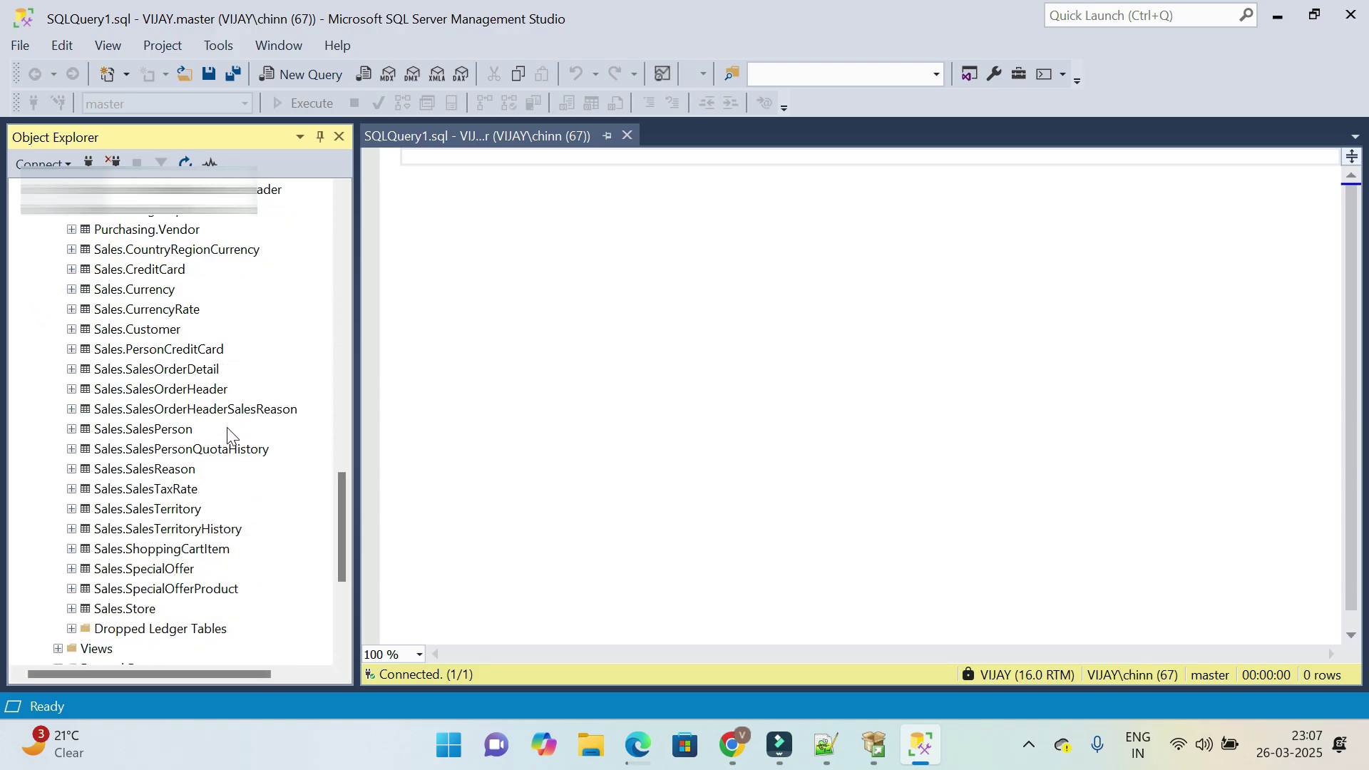
scroll(225, 431, "up", 20)
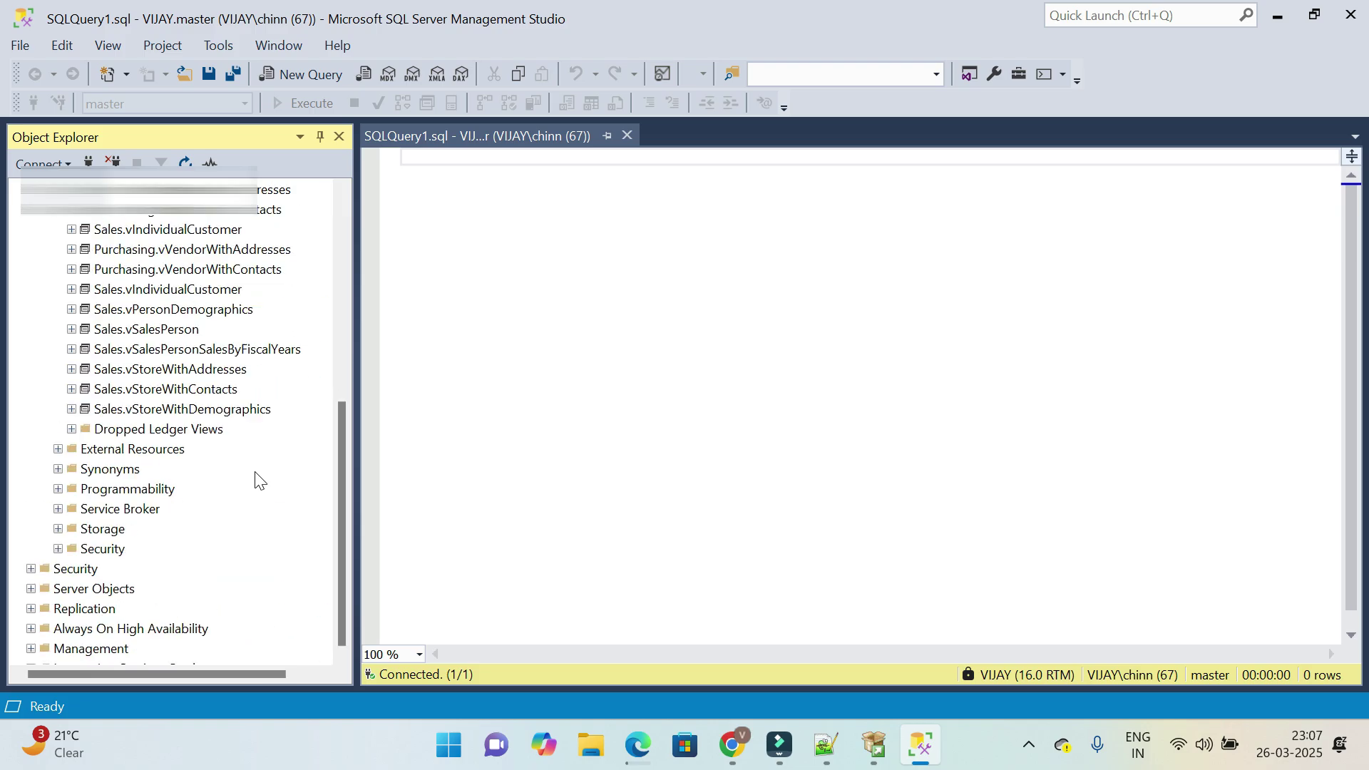
scroll(260, 479, "up", 7)
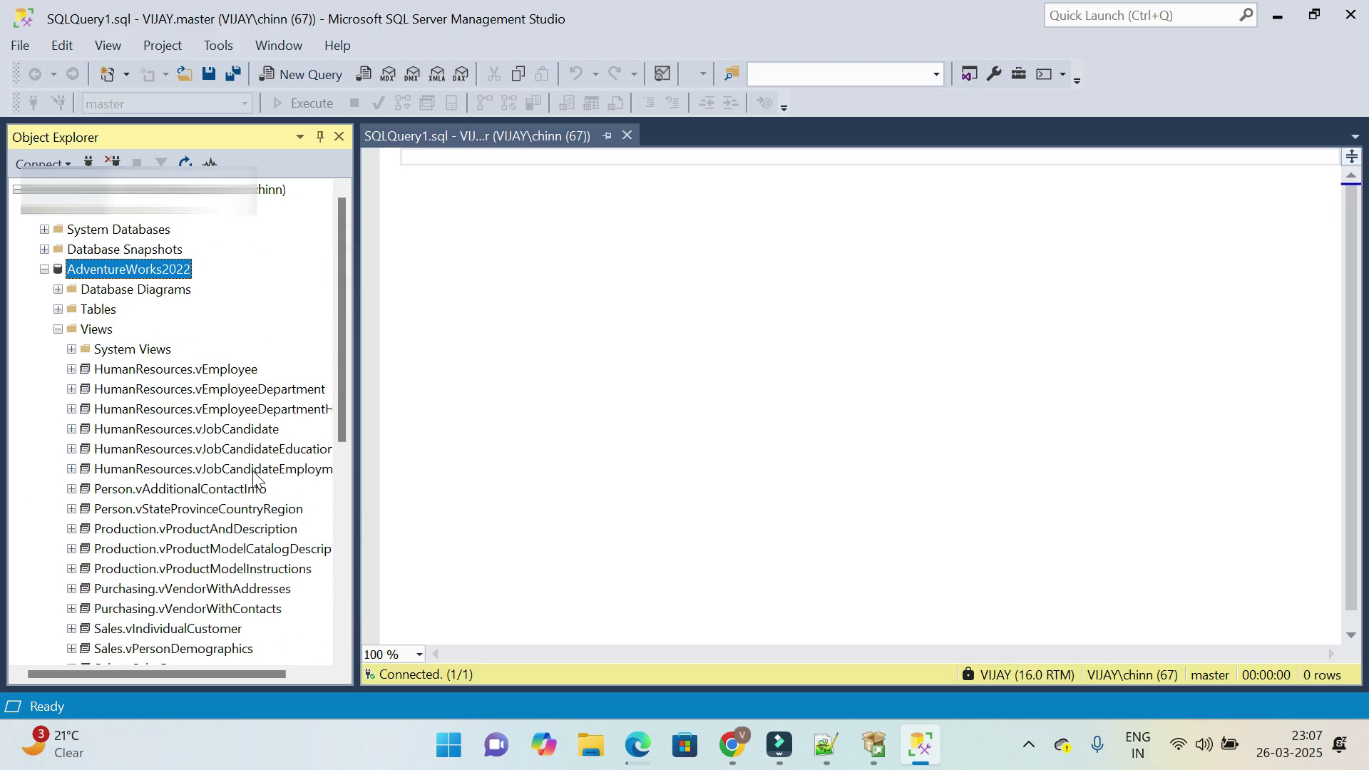
left_click(59, 330)
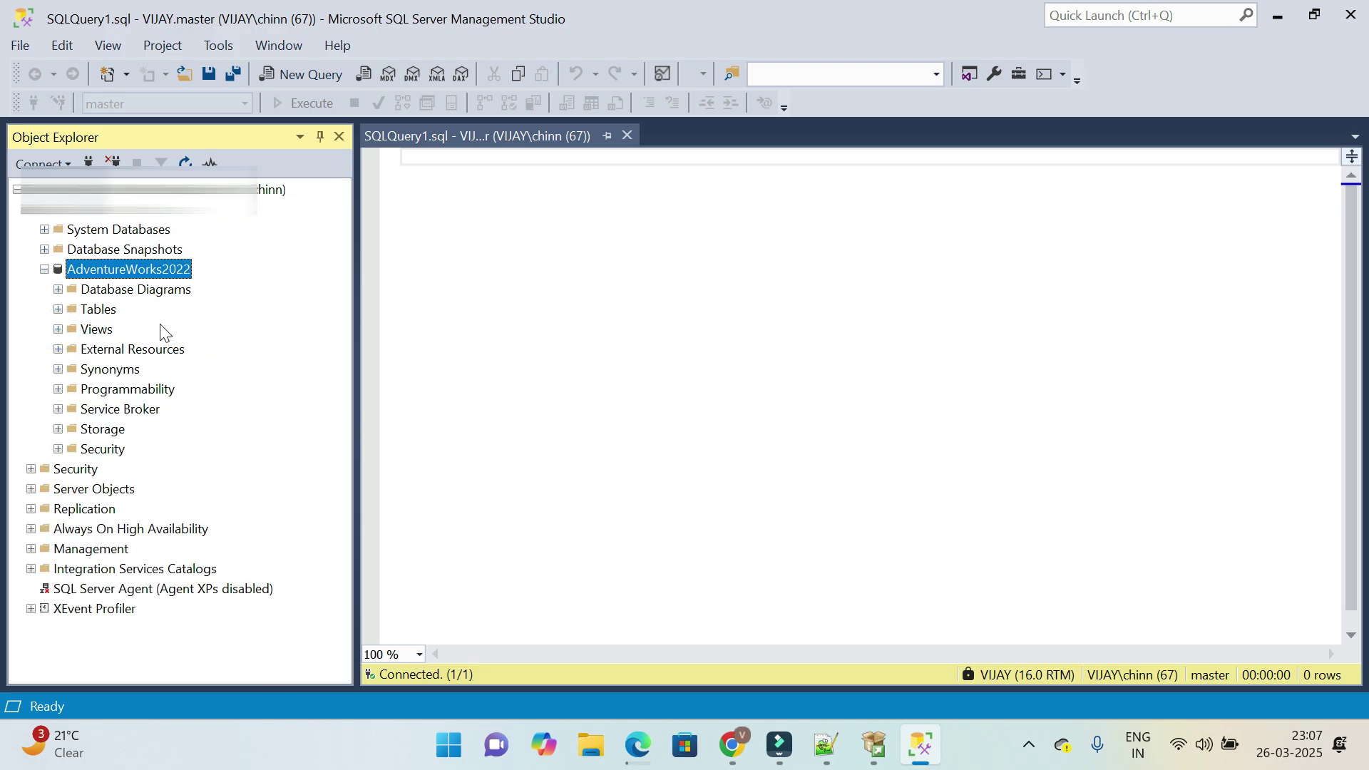